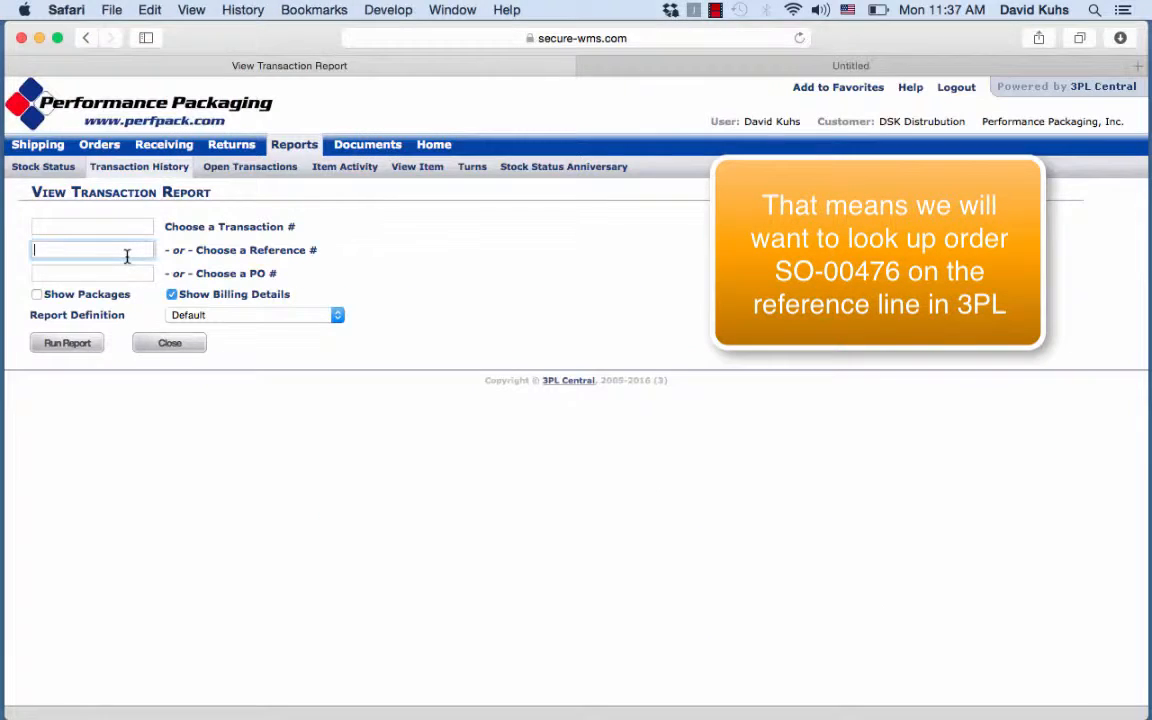
Run the View Transaction report by the sales order's reference number and copy the PO number from the result.
text(so)
text(-00476)
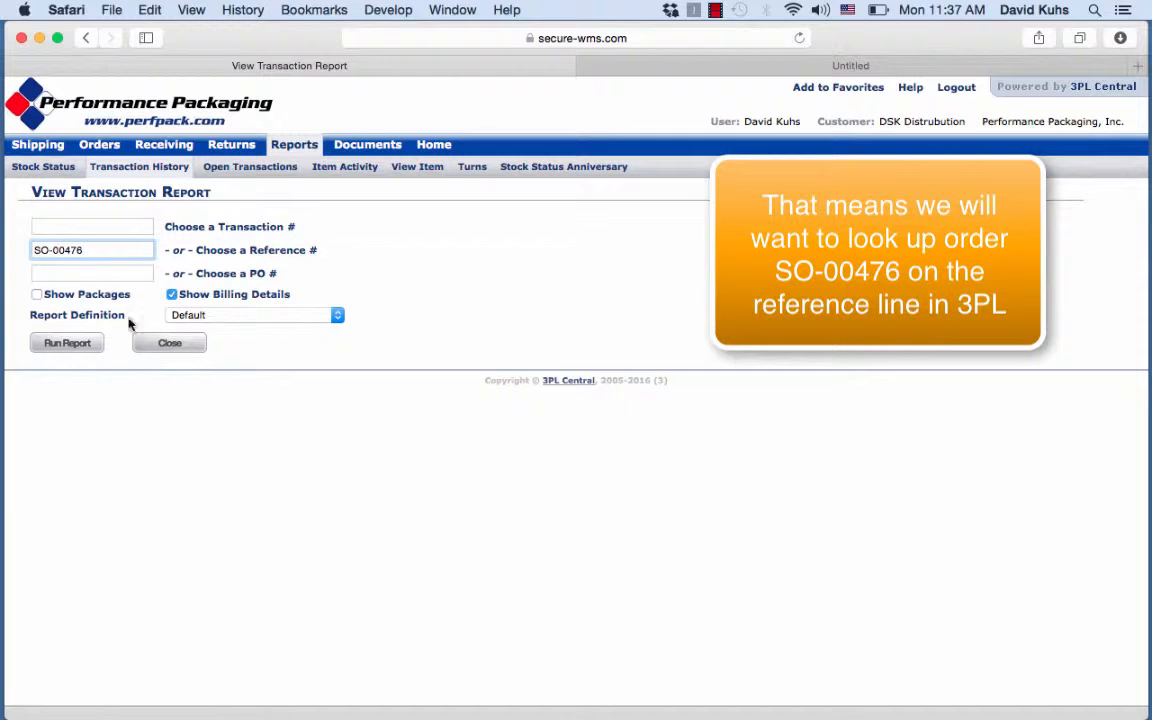
click(70, 345)
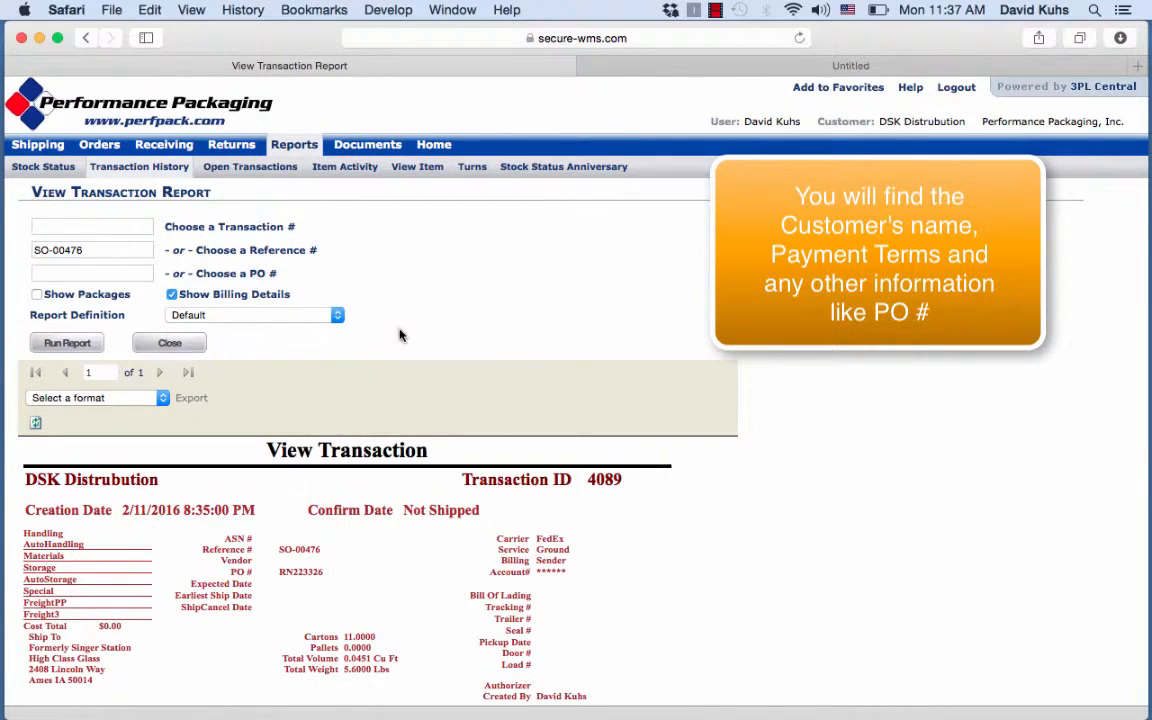
scroll(358, 298, down, 2)
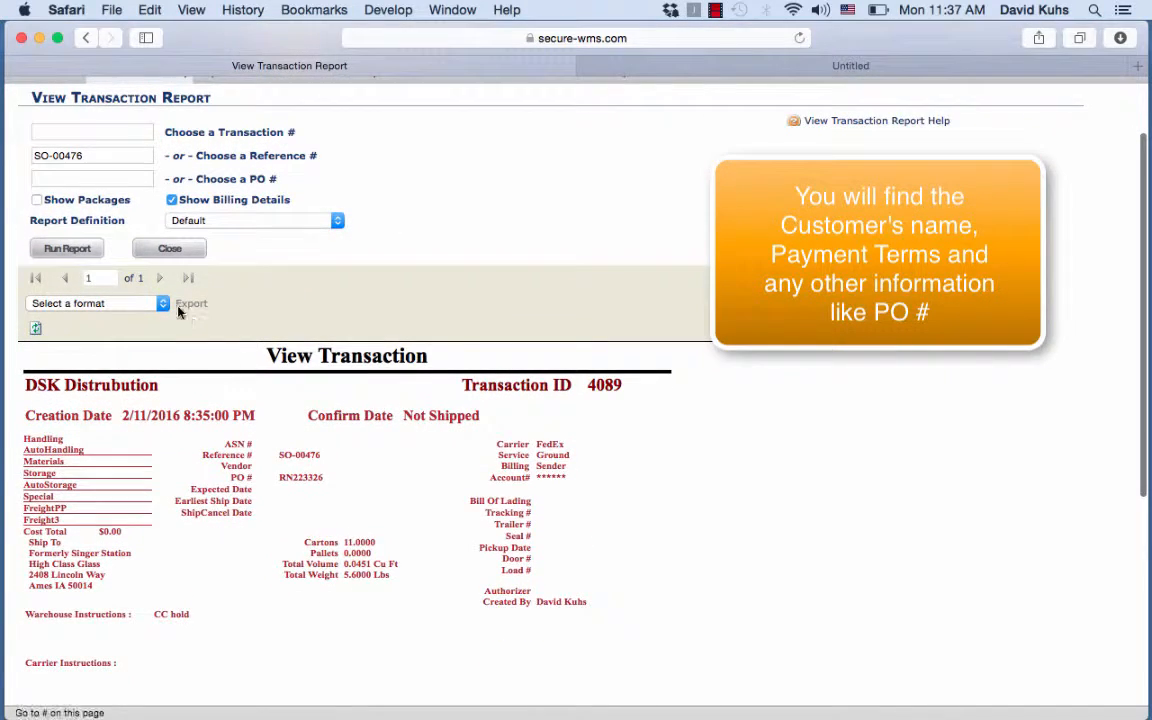
double_click(294, 478)
key(super+c)
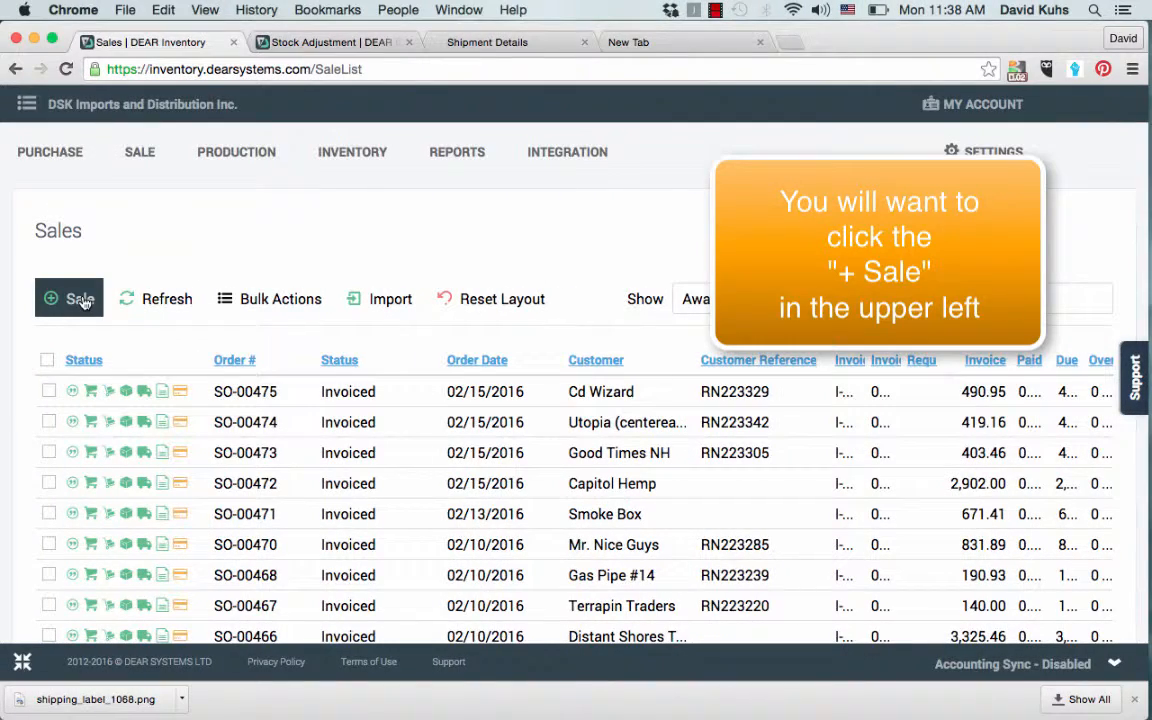
Switch to DEAR Inventory and create a new sale for the customer The Singer Station.
click(80, 299)
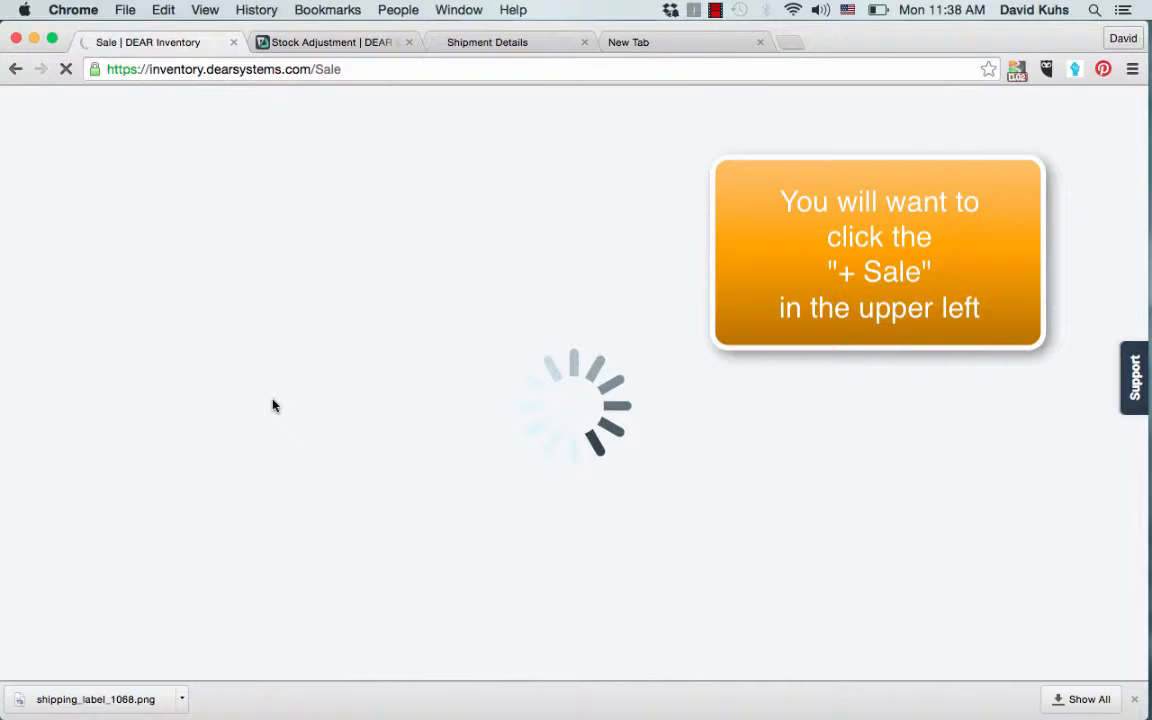
text(Singe)
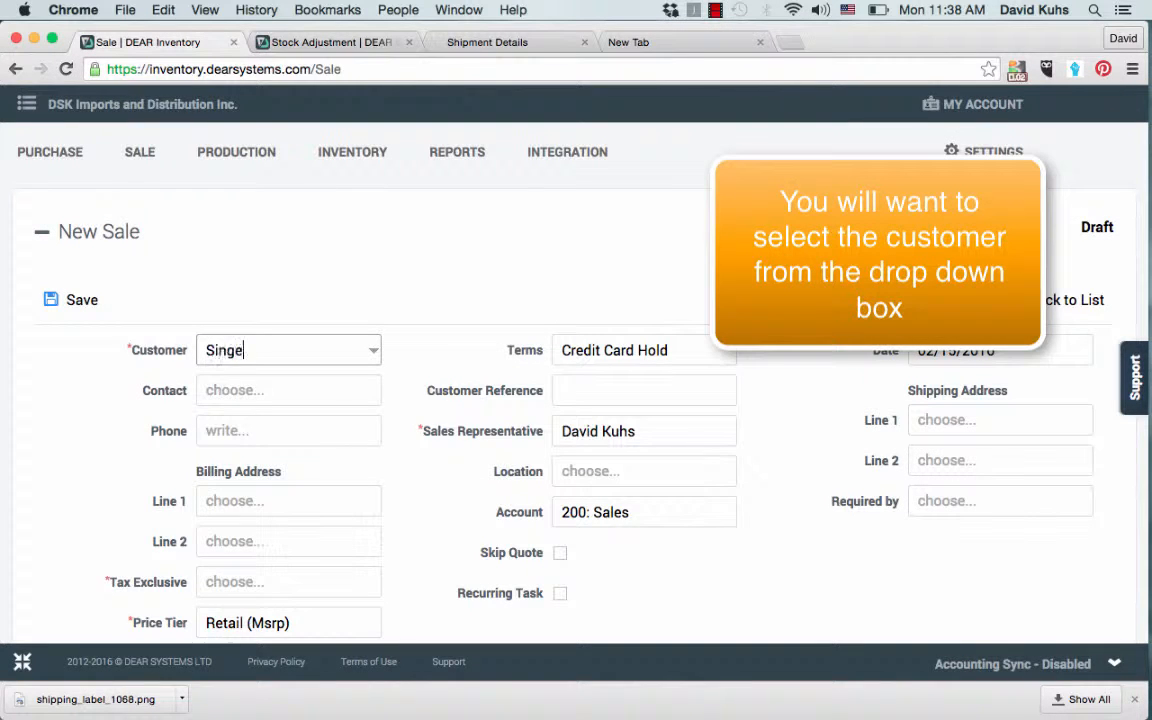
text(r)
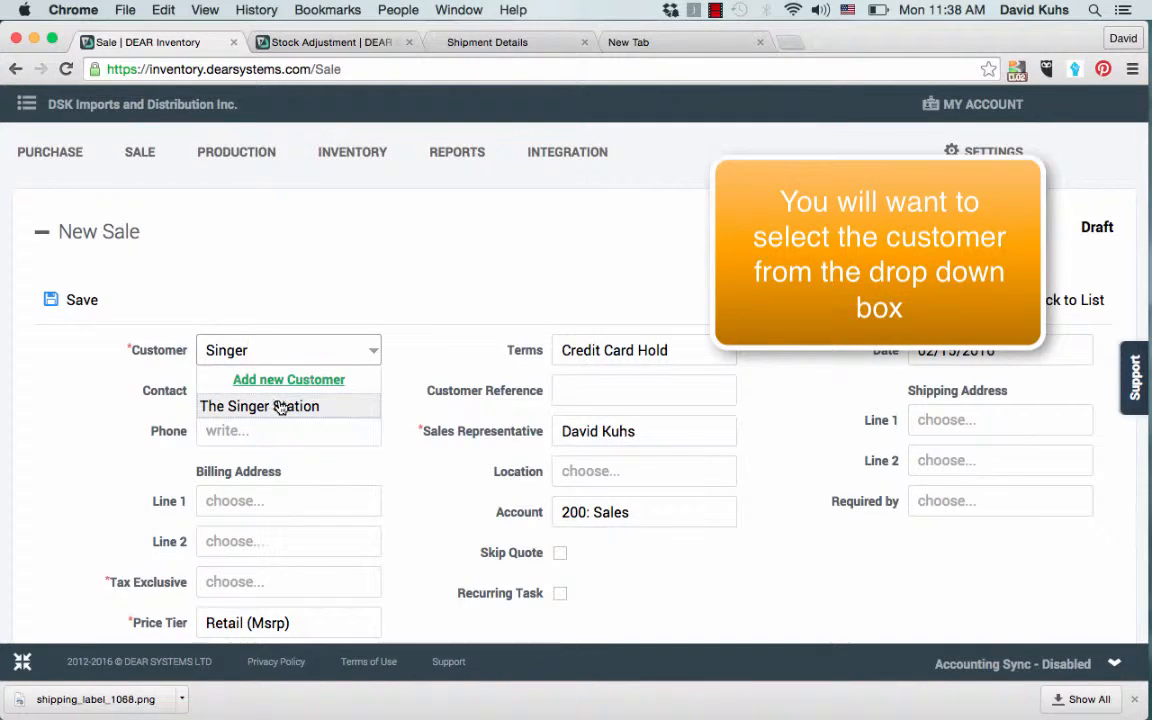
click(281, 407)
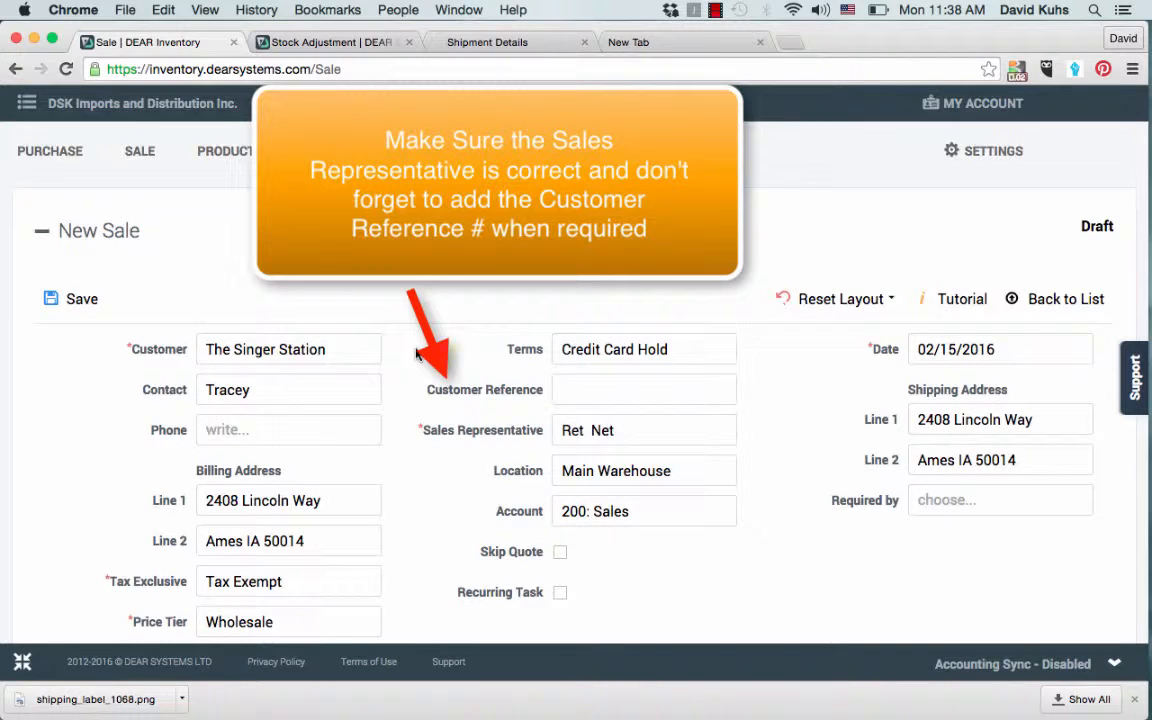
Enter the copied PO number as the new sale's customer reference.
scroll(416, 353, down, 3)
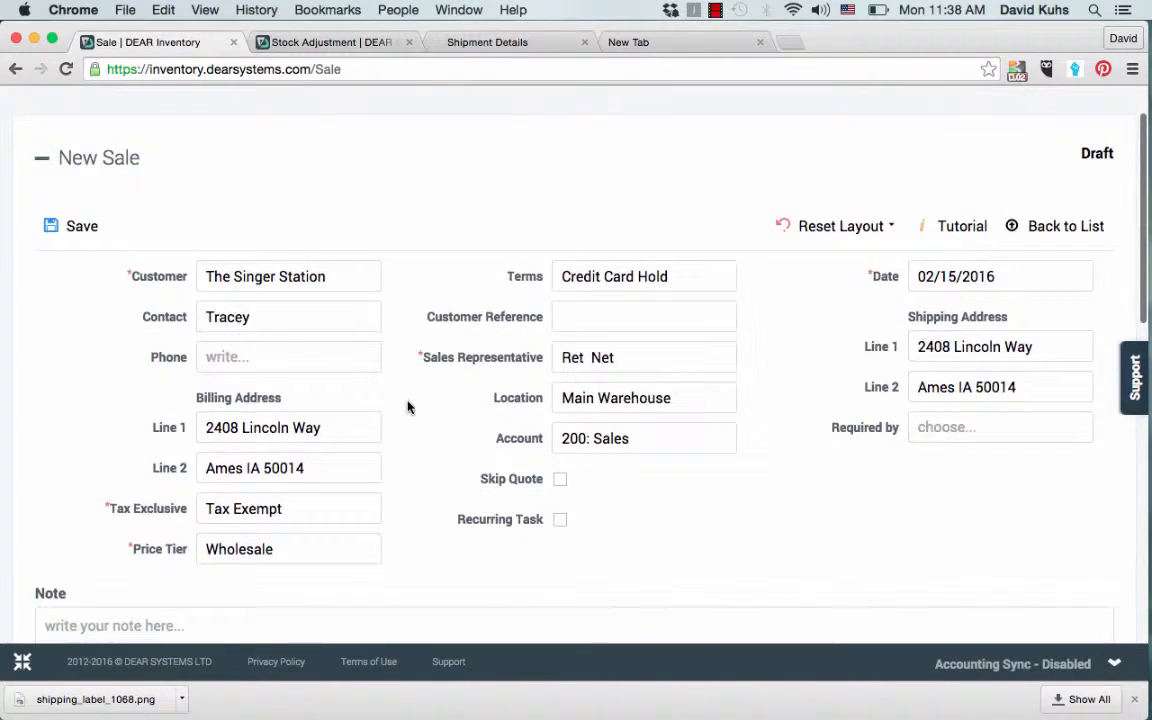
click(609, 321)
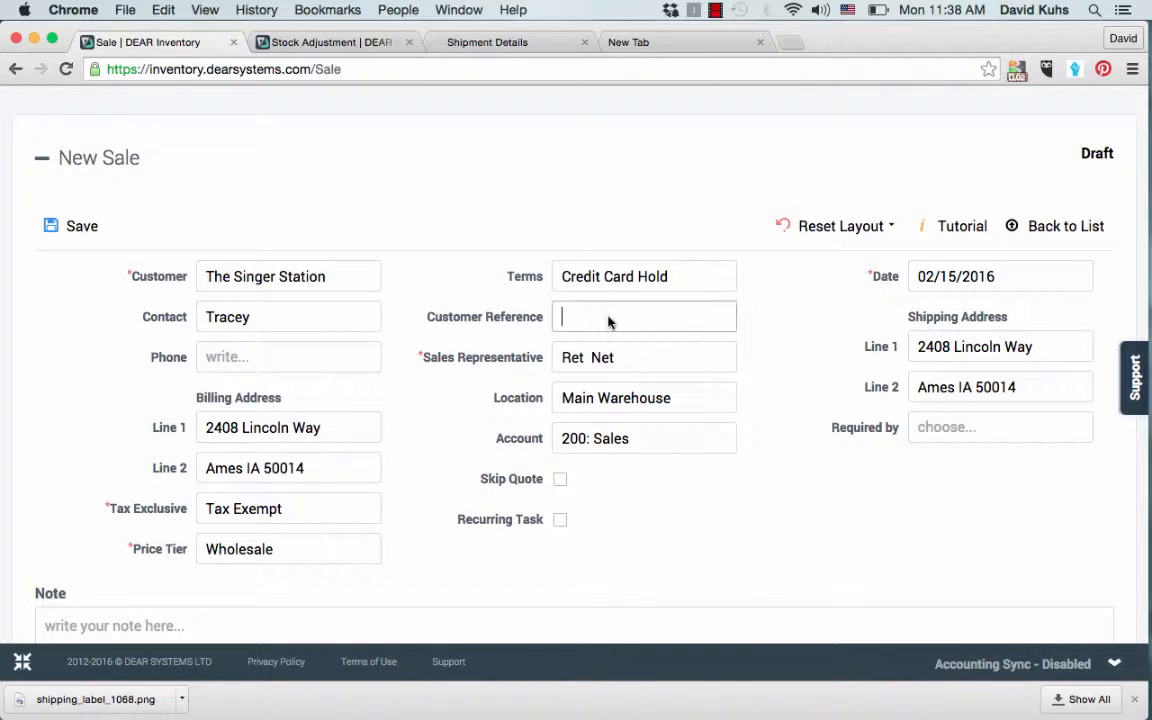
key(super+v)
click(431, 436)
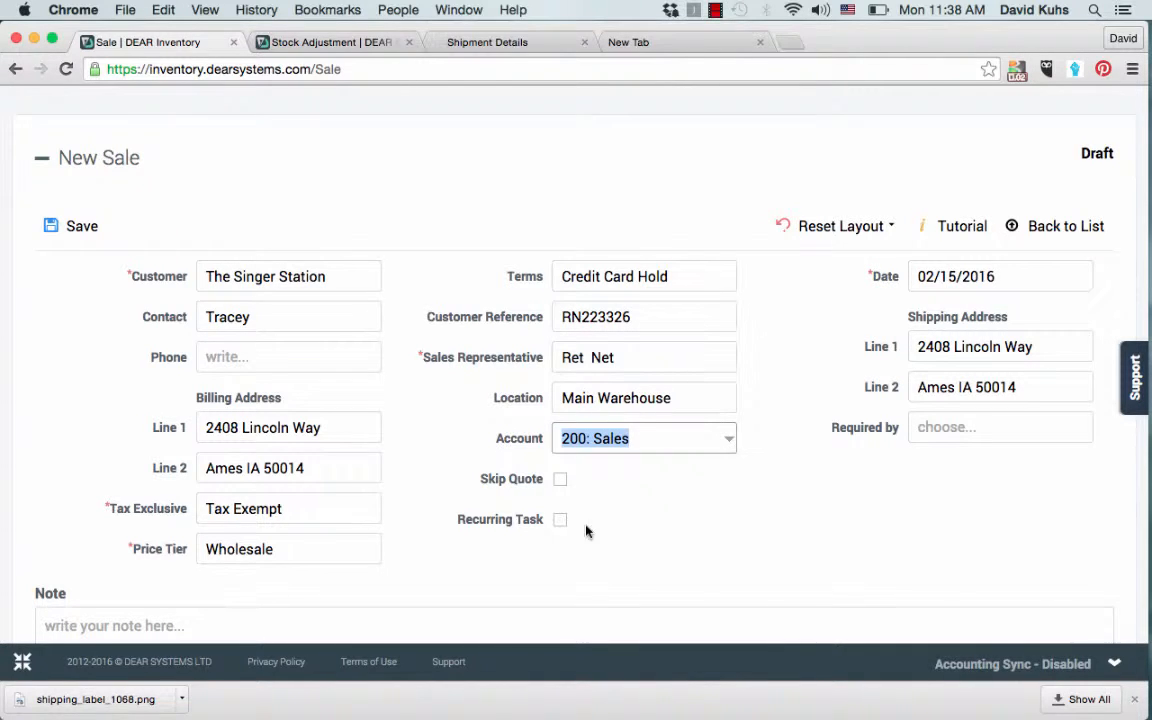
click(662, 541)
Add a quote line for product CARBQDABB, using the SKU copied from the transaction report in Safari.
scroll(662, 541, down, 8)
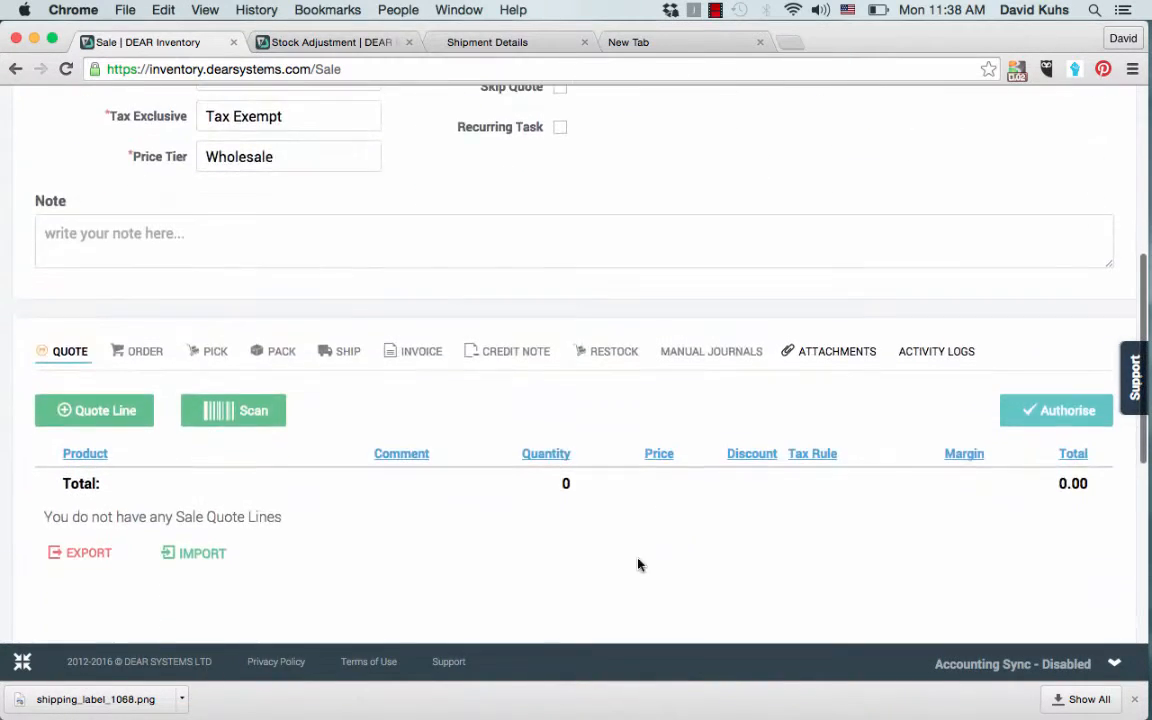
scroll(291, 529, down, 2)
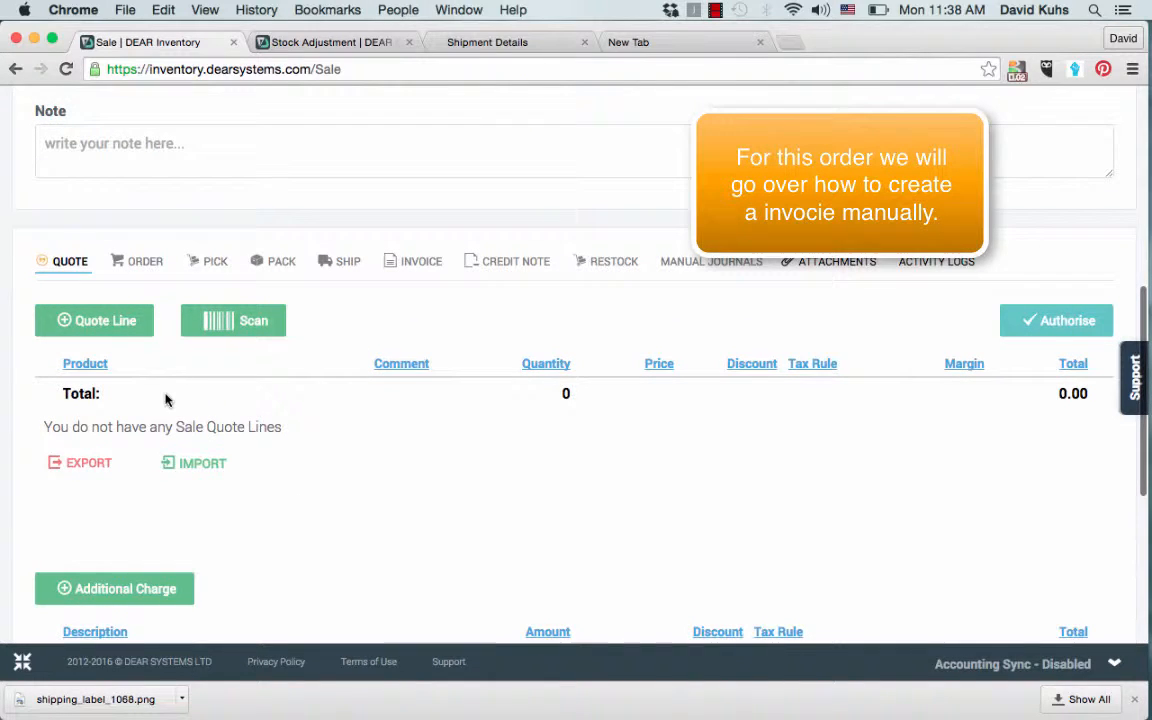
click(131, 333)
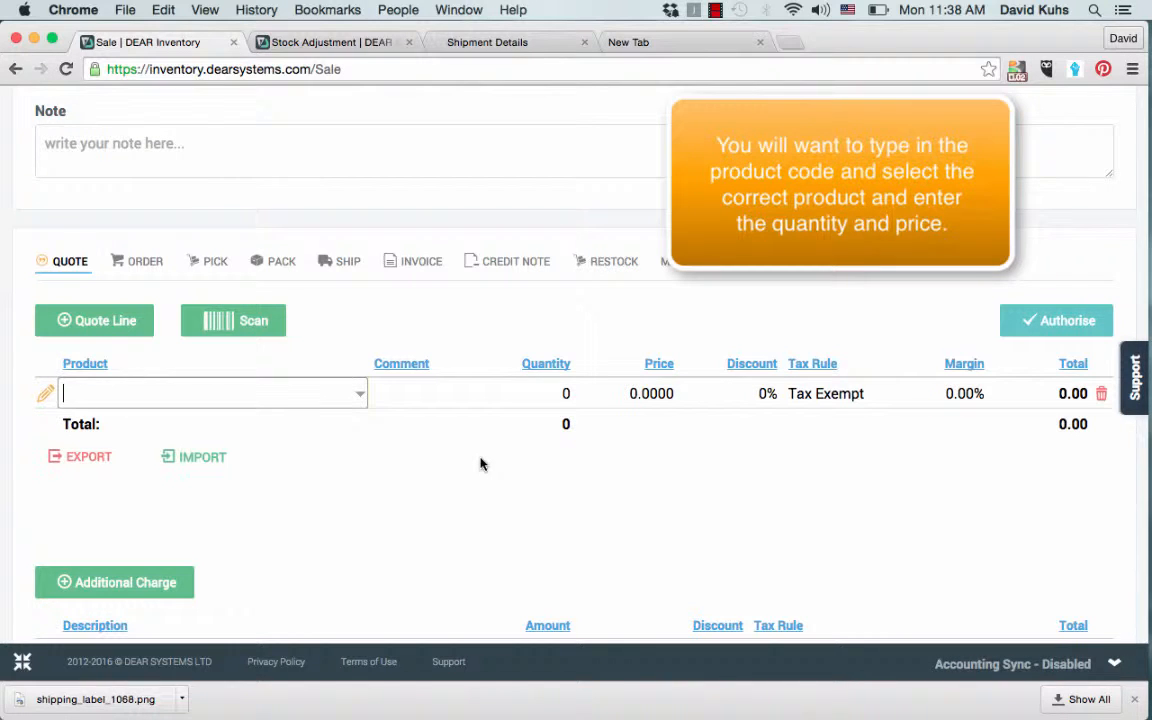
key(ctrl+Right)
scroll(272, 499, down, 5)
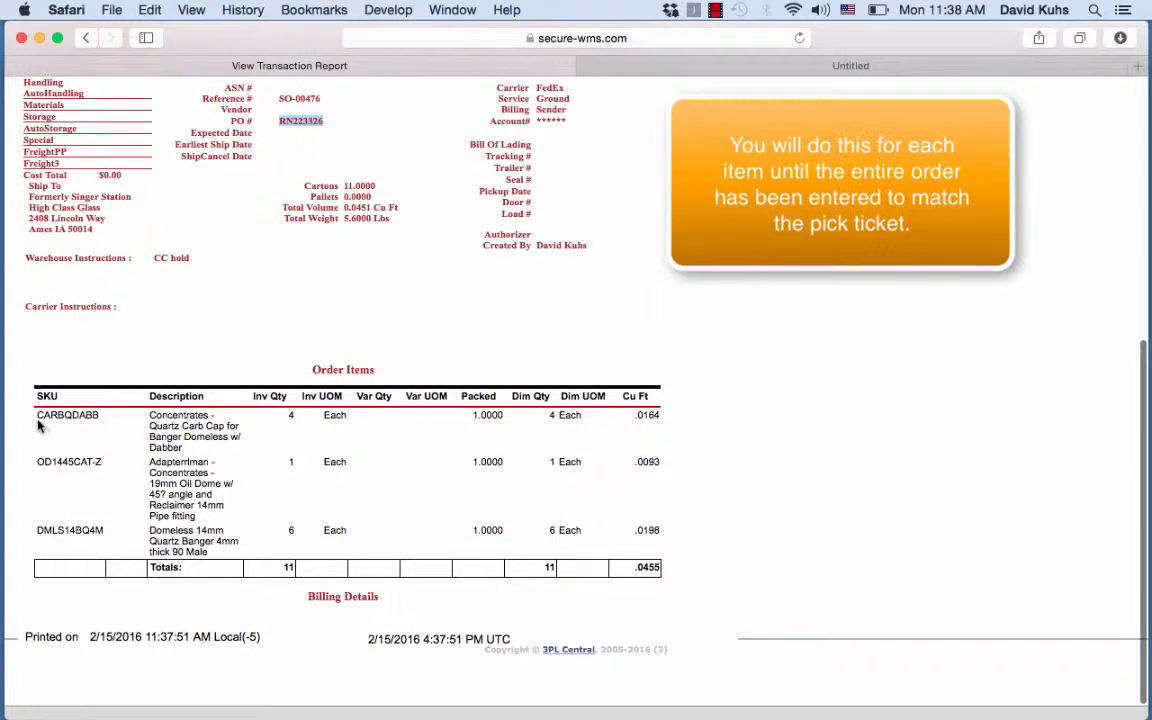
click(55, 415)
double_click(55, 415)
key(super+c)
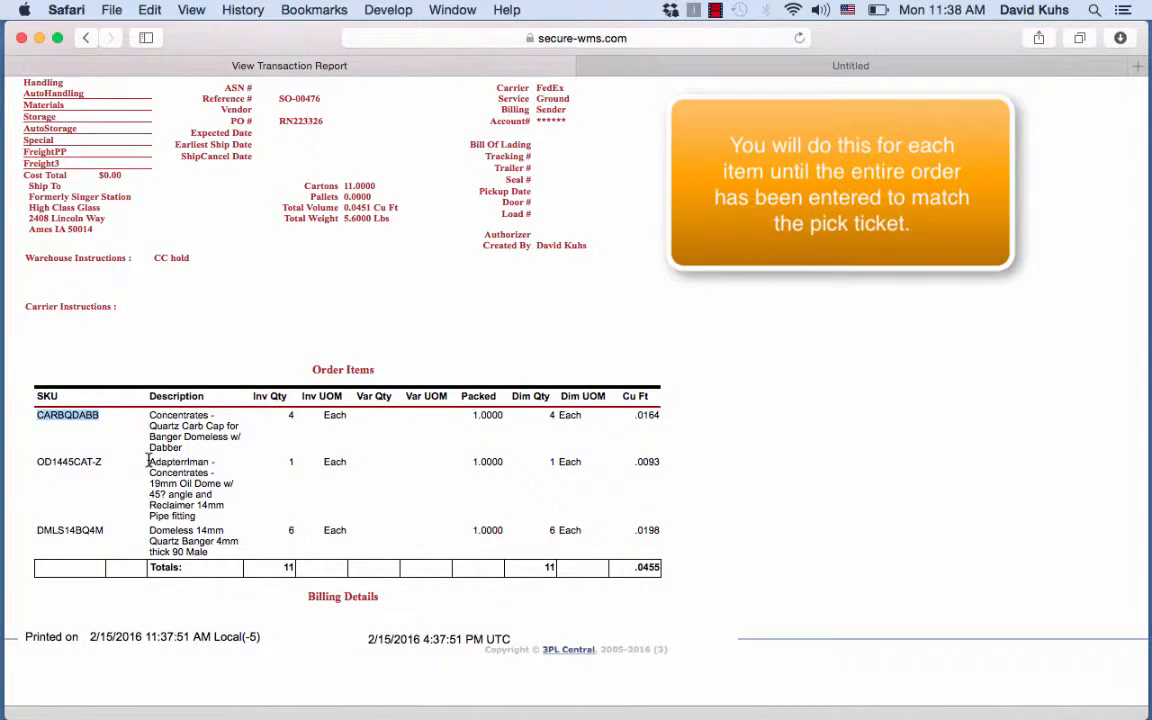
key(ctrl+Left)
click(134, 400)
key(super+v)
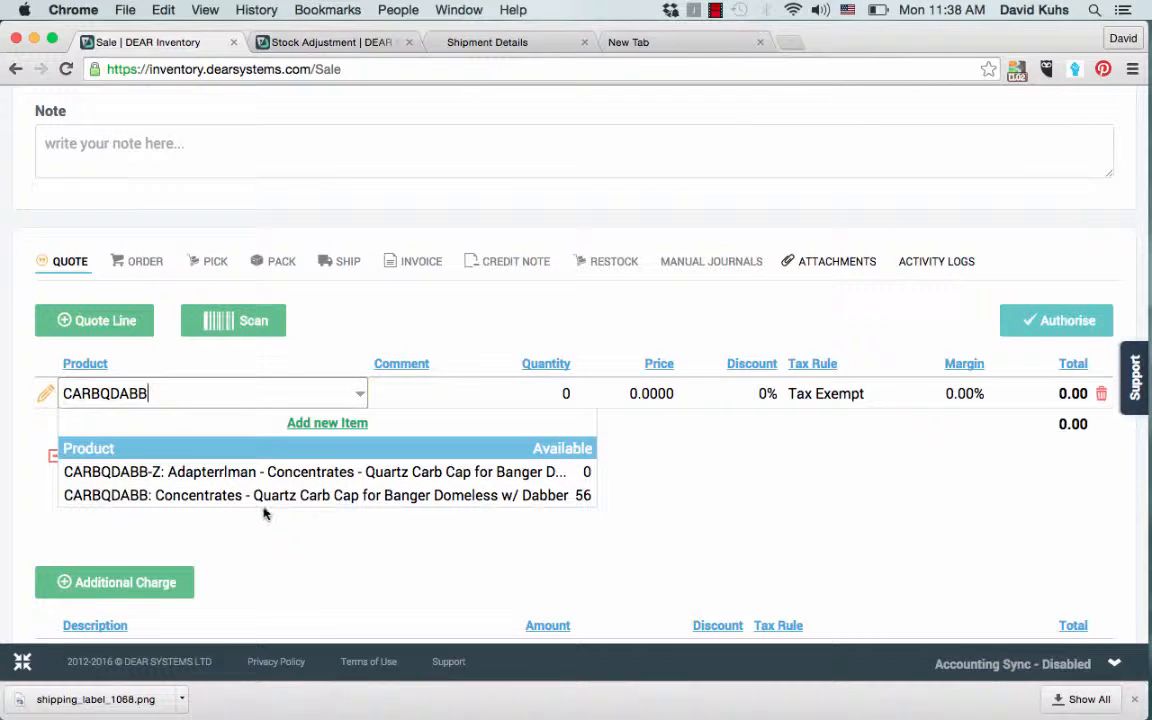
click(265, 497)
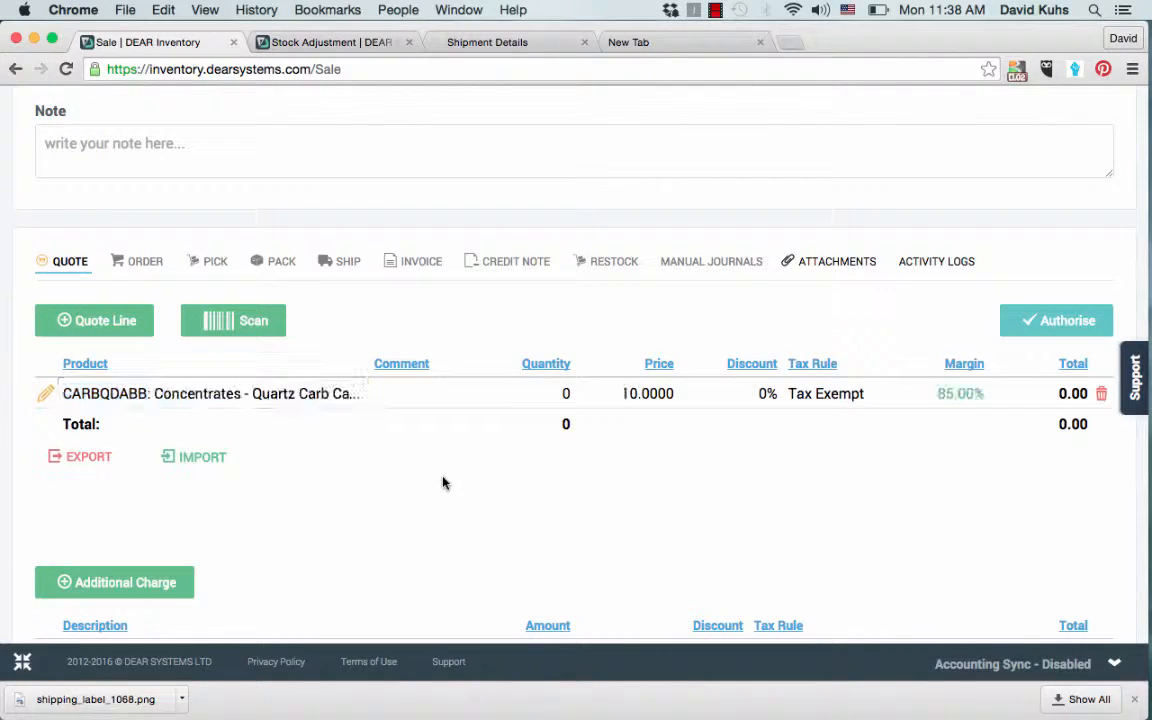
Check the CARBQDABB quantity in the transaction report, and set its quote line to quantity 4 and price 8.
click(512, 408)
key(ctrl+Right)
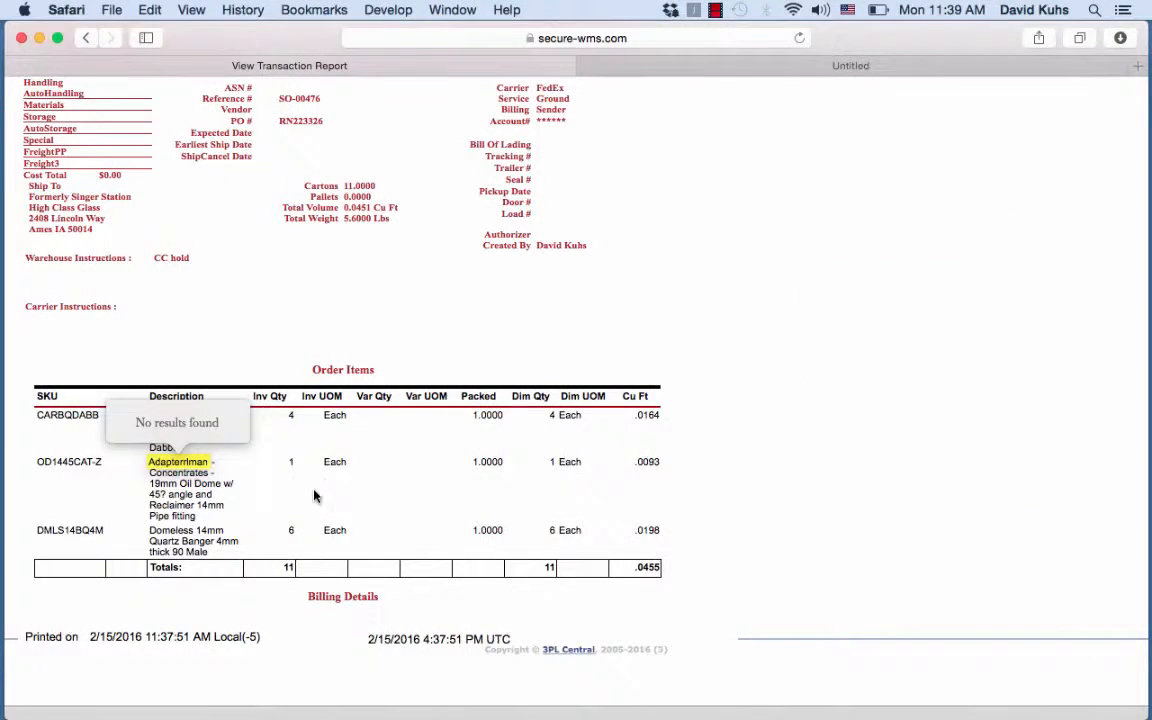
key(ctrl+Left)
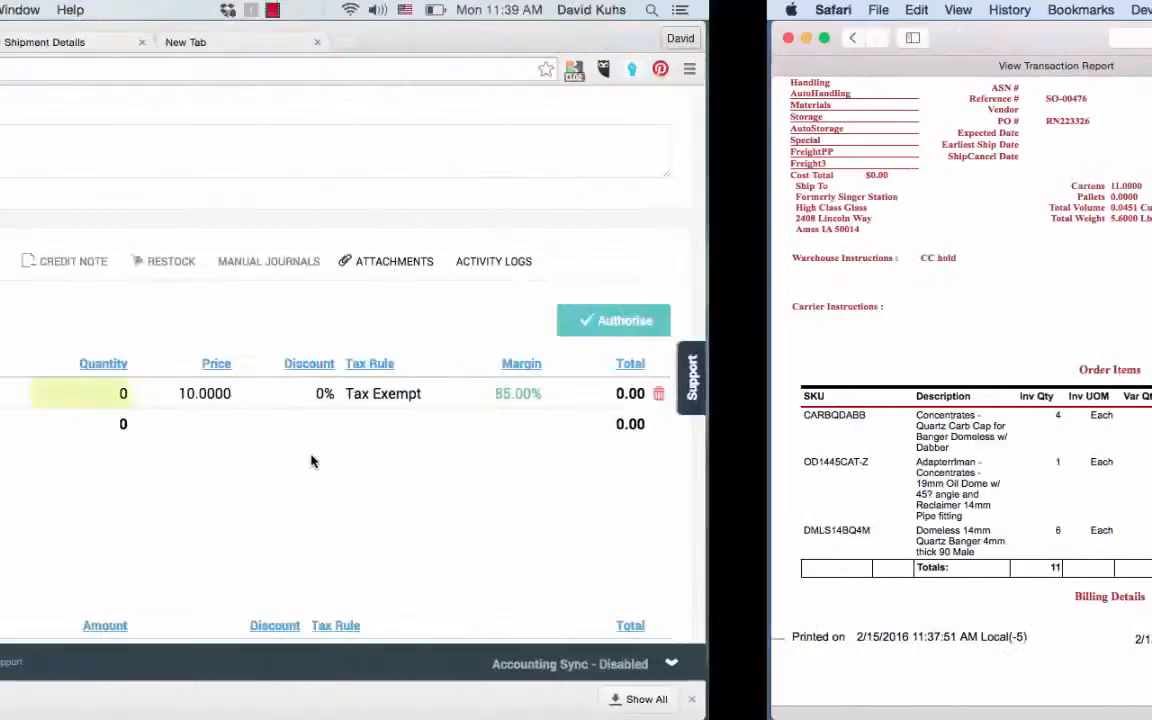
text(4)
click(658, 400)
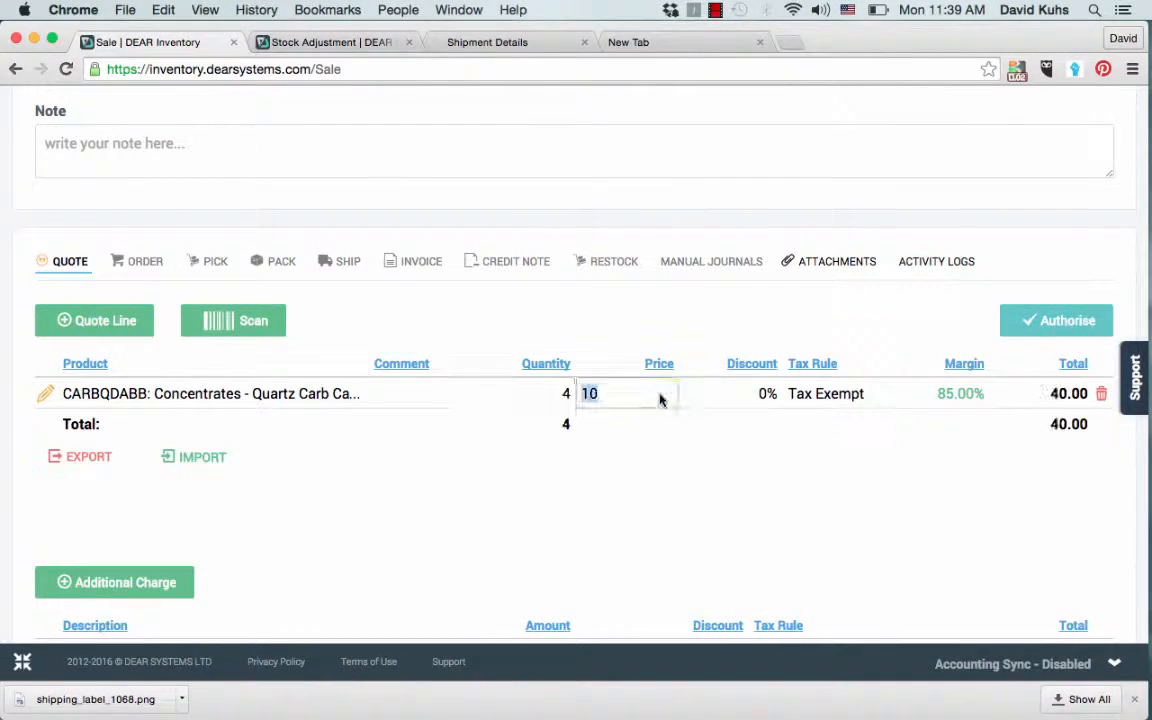
text(8)
click(674, 525)
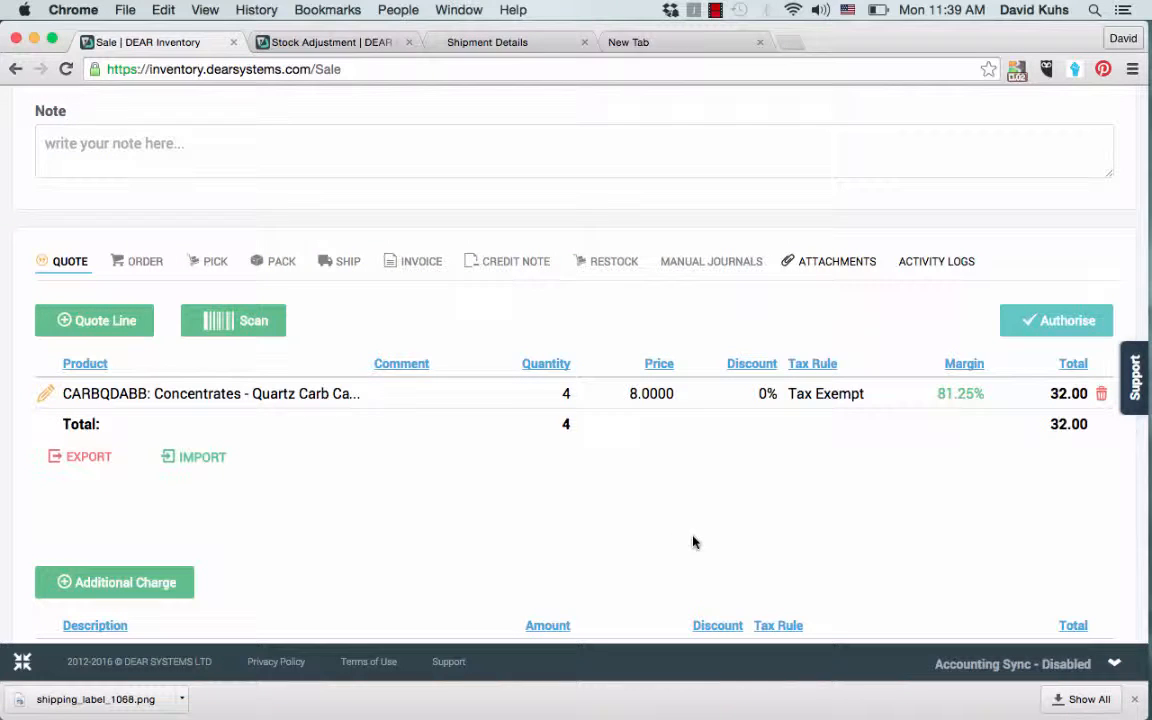
Add a second quote line for OD1445CAT-Z, copying the SKU from the transaction report, with quantity 1.
click(118, 324)
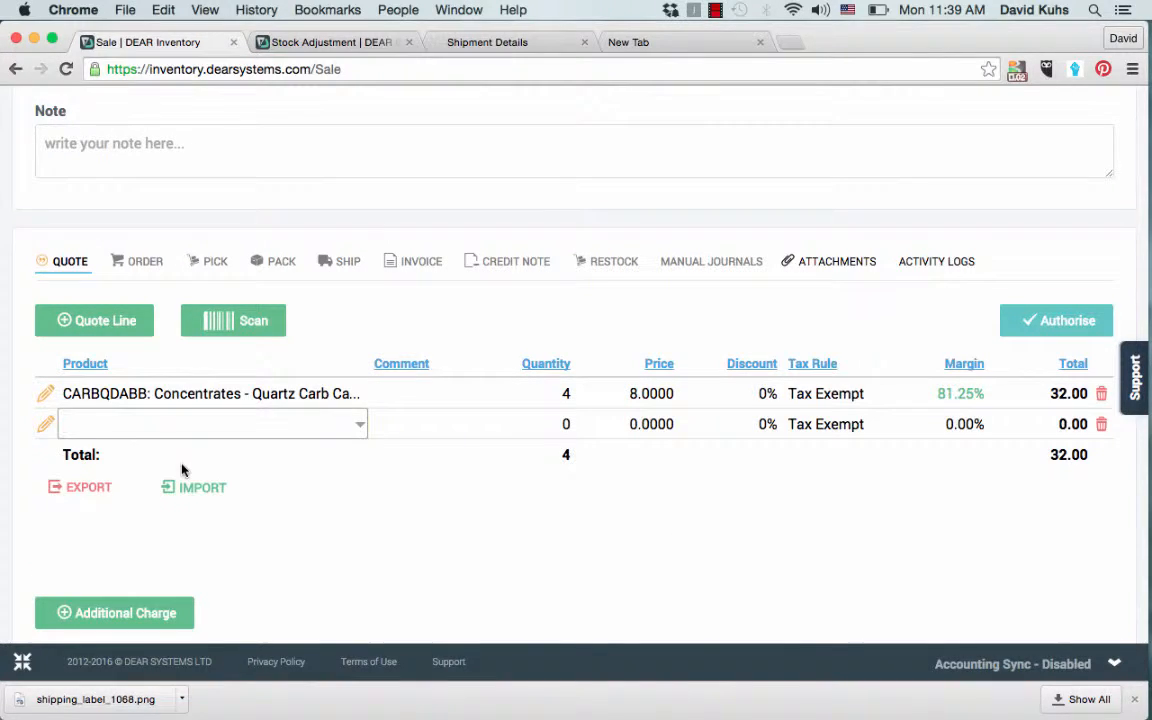
key(ctrl+Right)
double_click(51, 463)
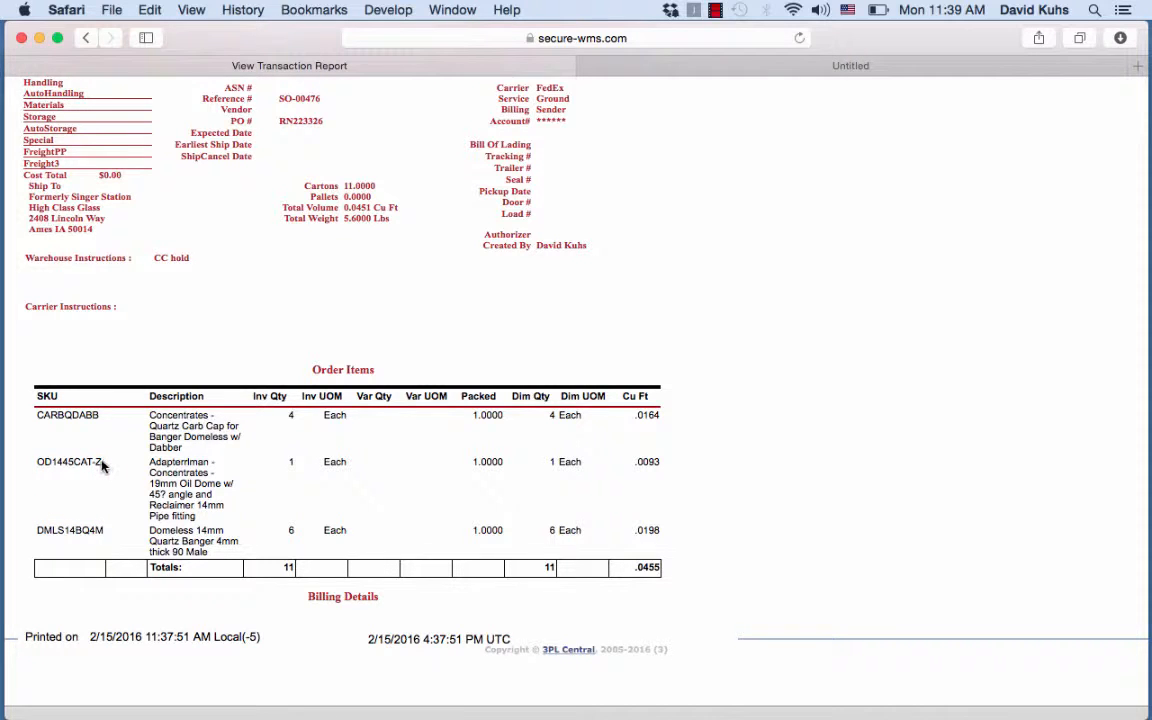
drag(103, 465, 36, 463)
key(ctrl+c)
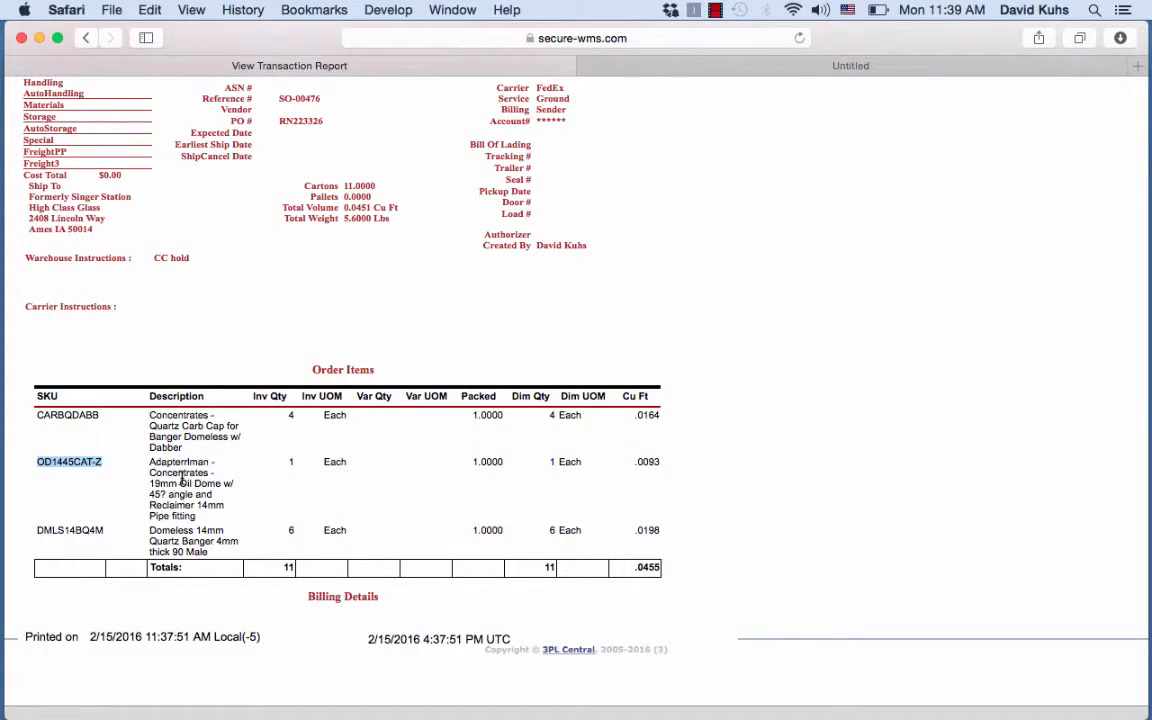
key(ctrl+Left)
key(ctrl+v)
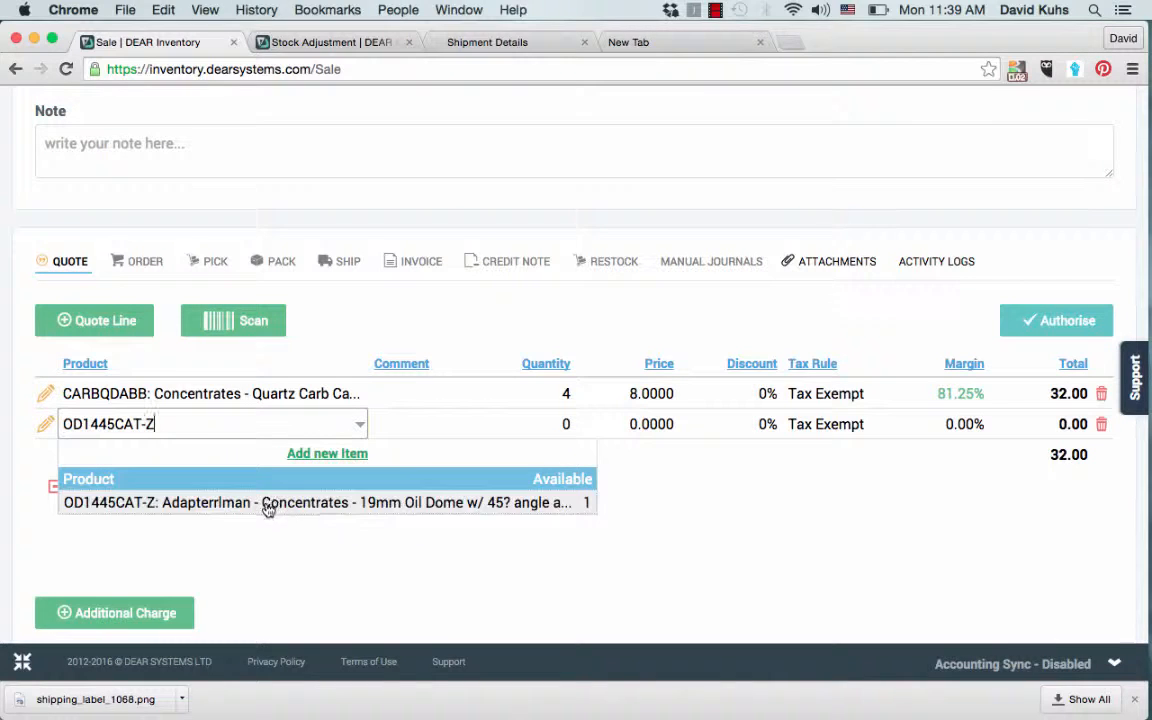
click(540, 503)
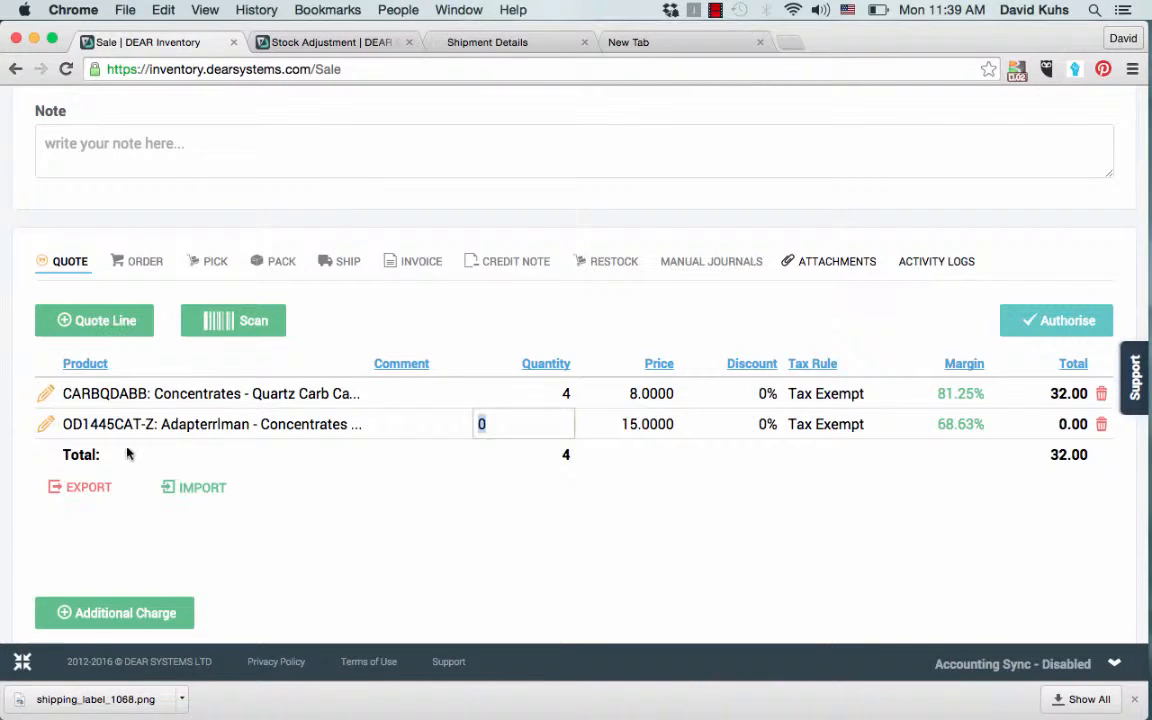
text(1)
key(Return)
Add a third quote line for DMLS14BQ4M, with the SKU copied from the transaction report and quantity 6, and authorise the quote.
key(ctrl+Right)
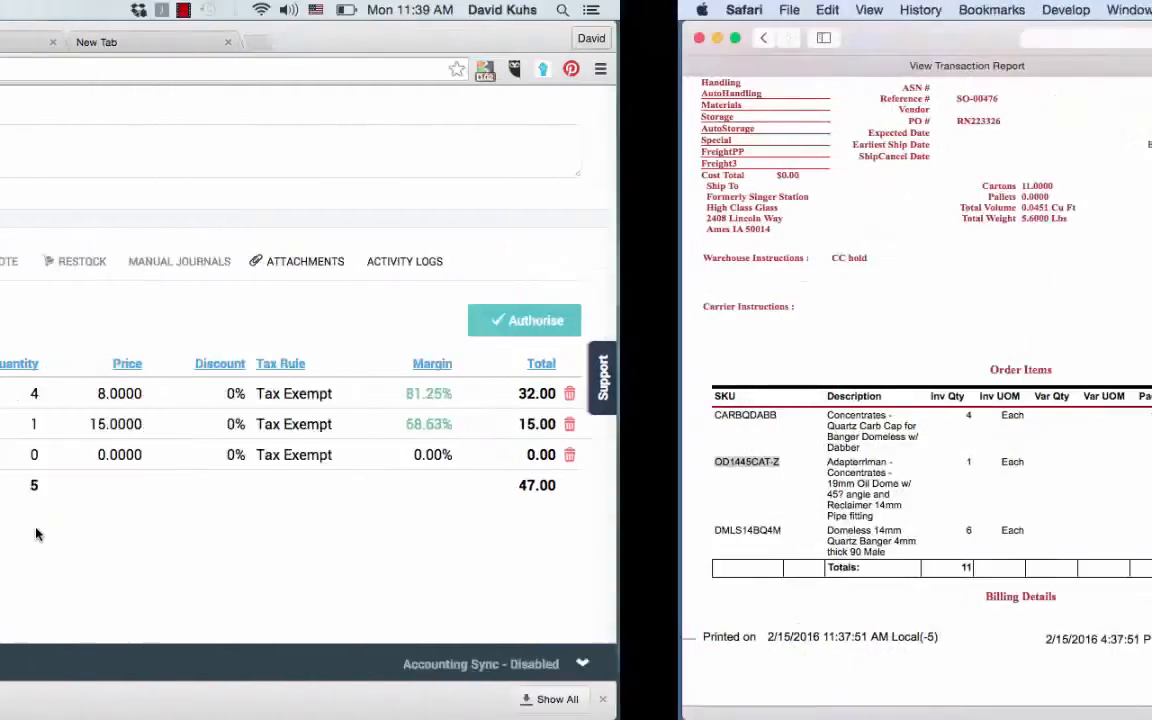
click(101, 530)
double_click(101, 530)
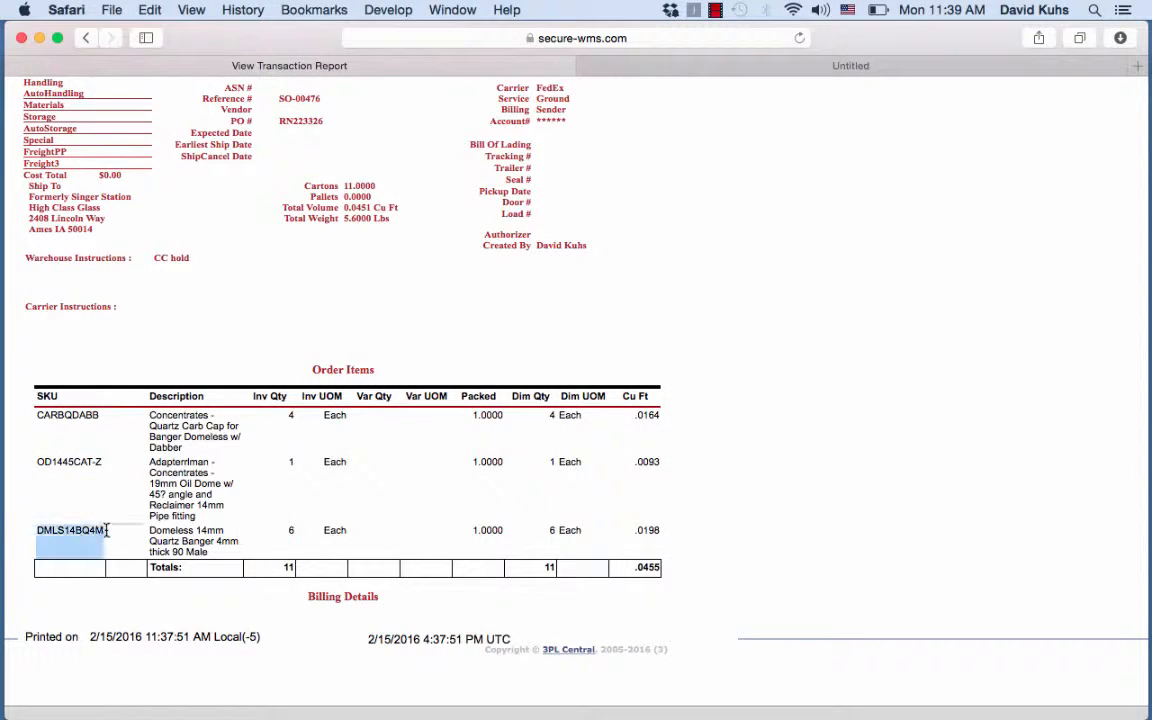
key(super+c)
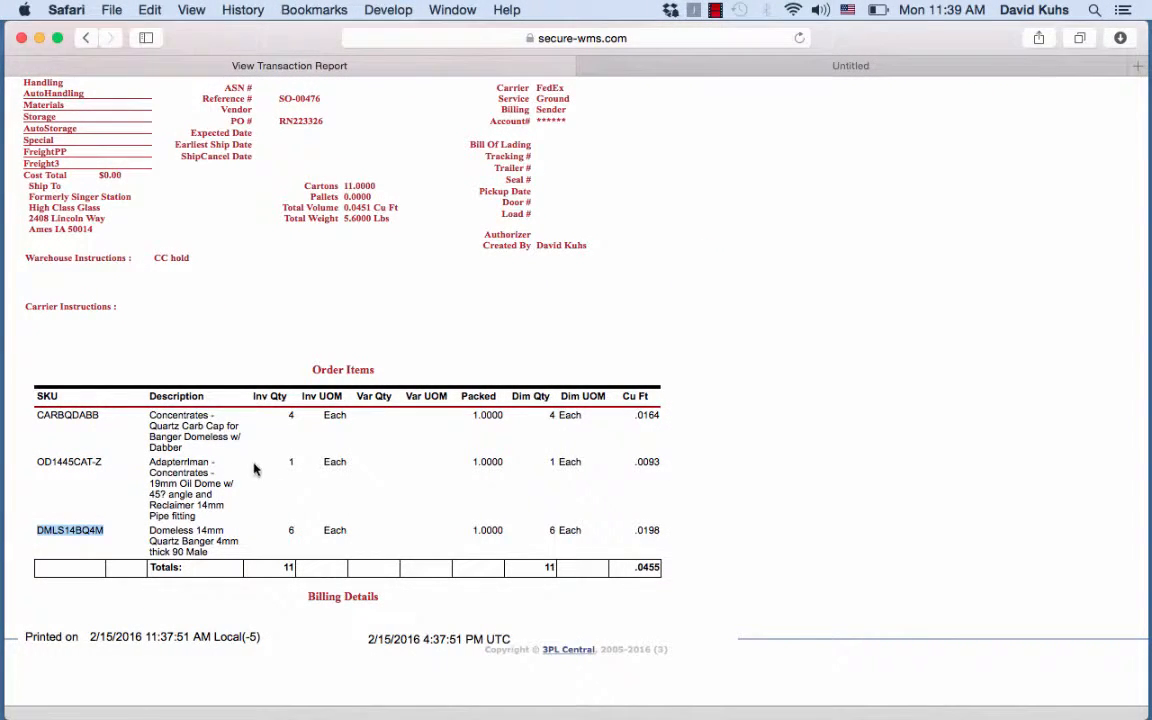
key(ctrl+Left)
key(super+v)
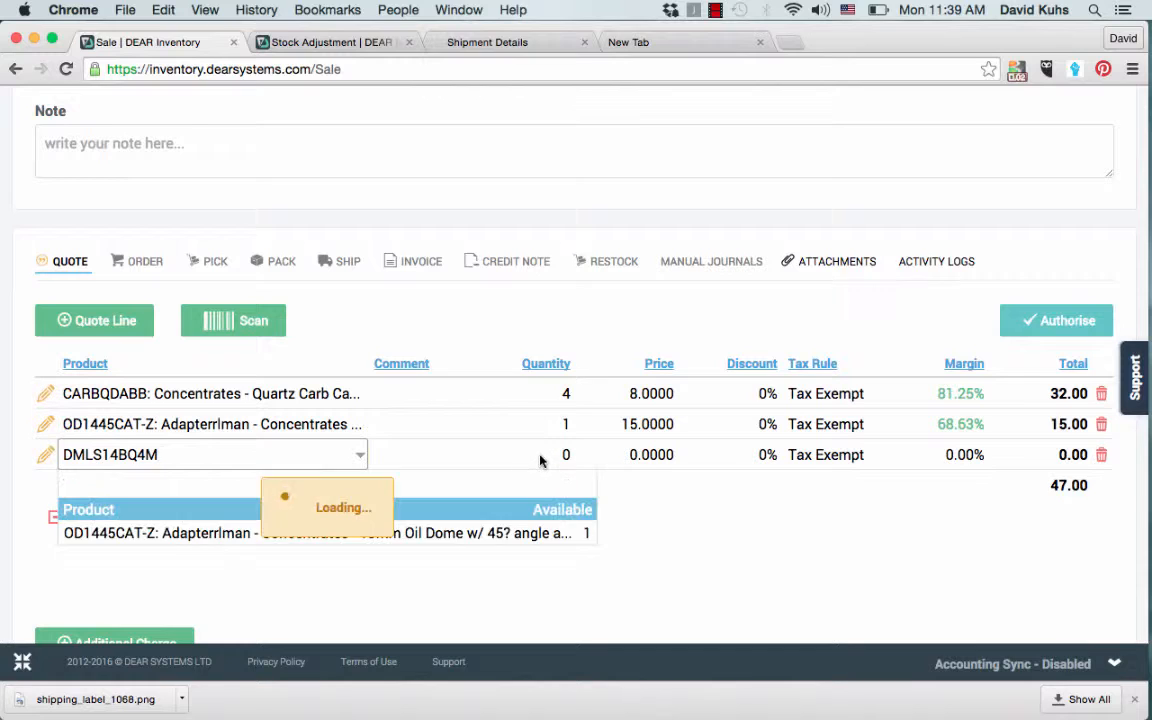
click(581, 550)
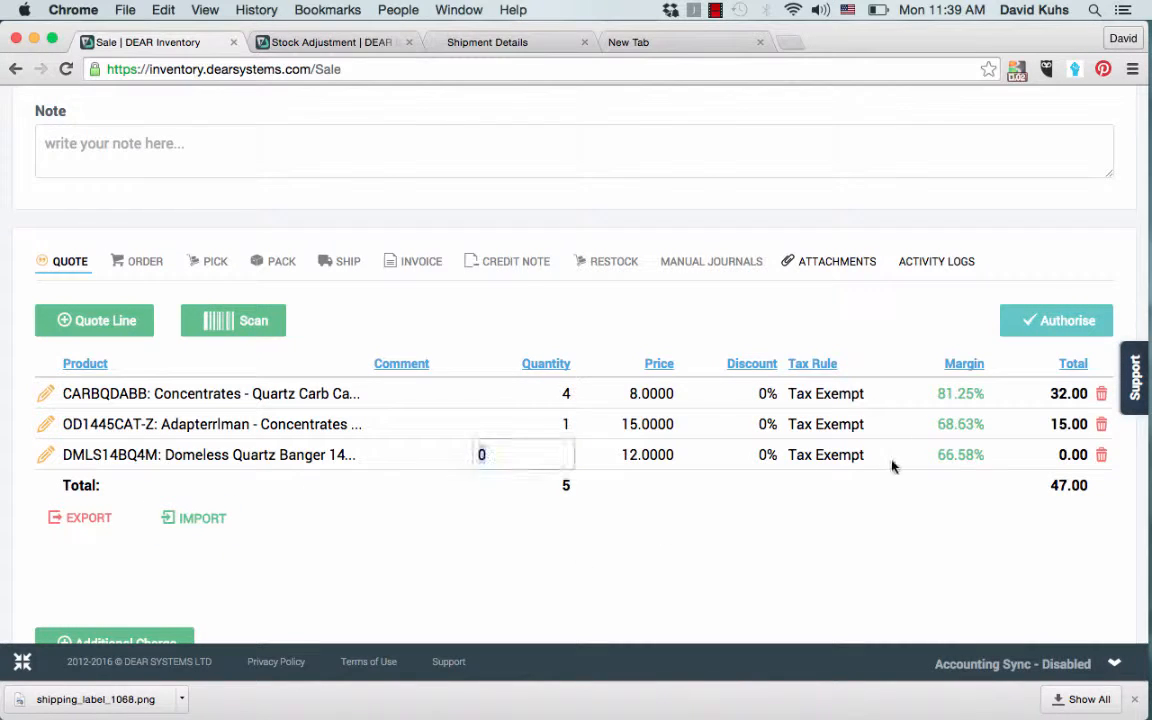
text(6)
key(Return)
click(1040, 326)
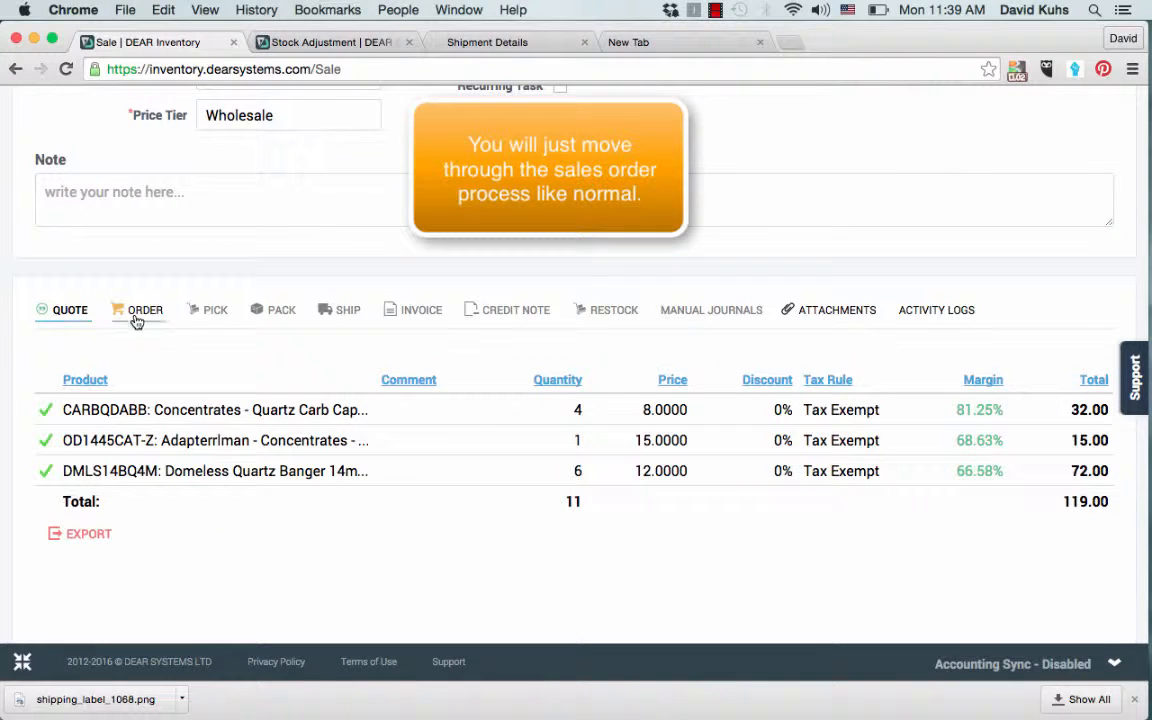
Copy the quote's lines into the sale's order and authorise the order.
click(137, 316)
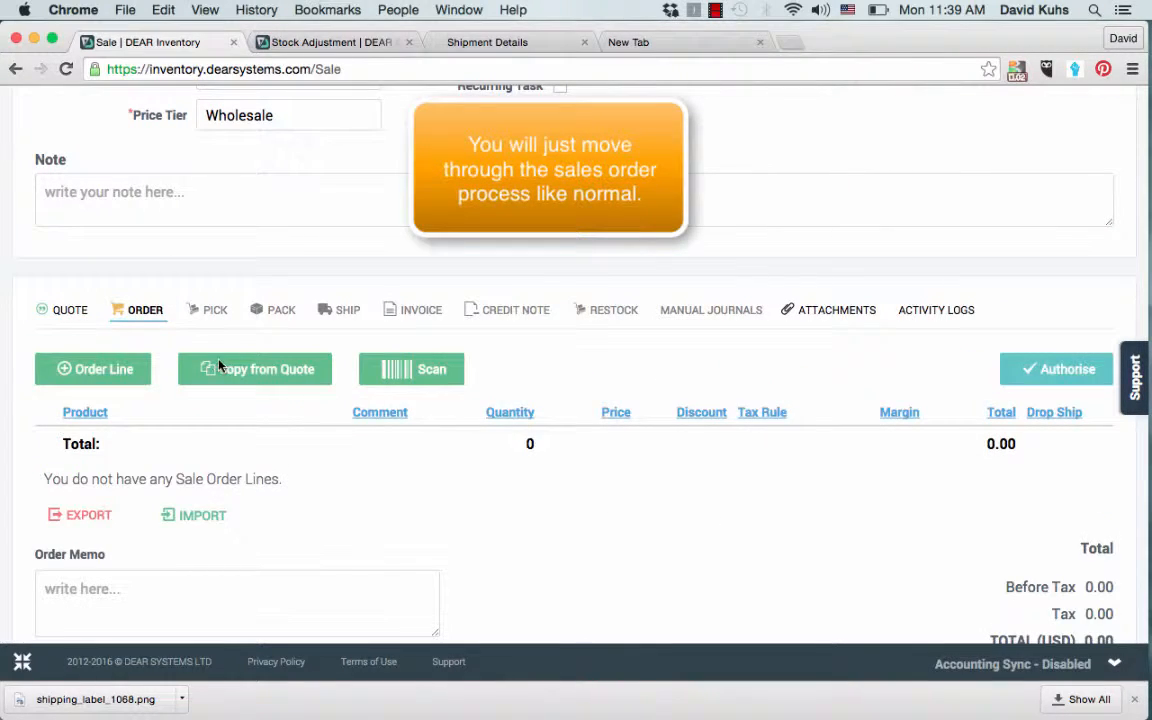
click(219, 366)
click(1044, 364)
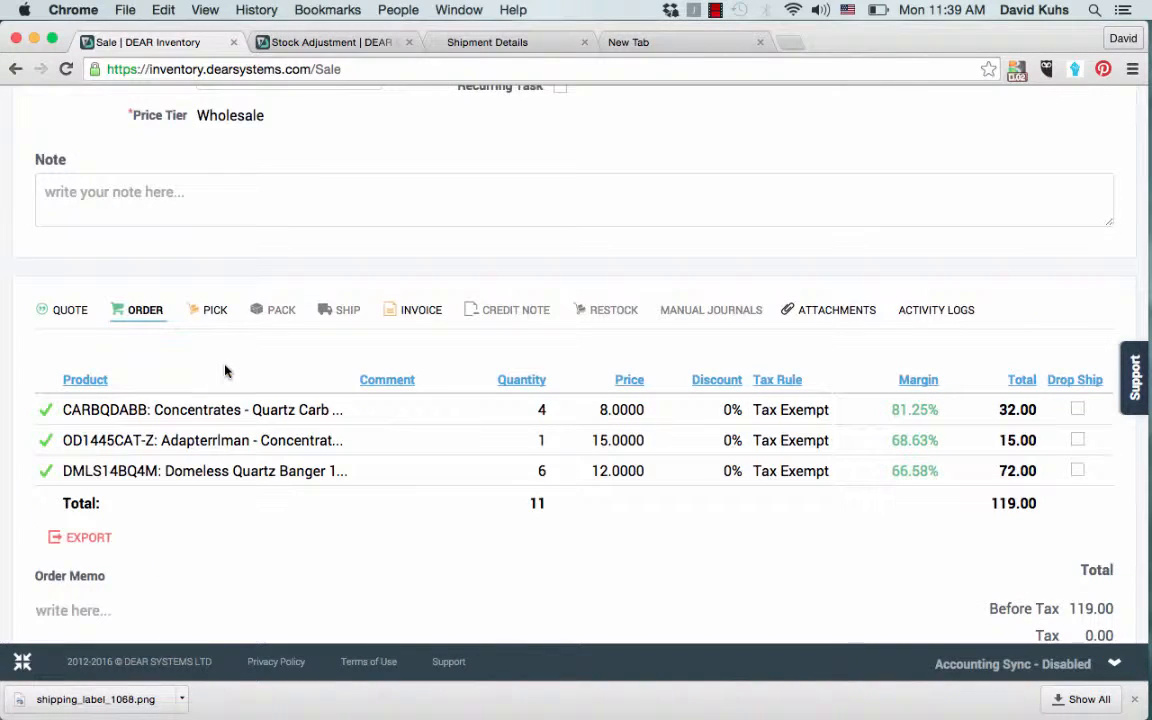
Authorise the sale's fulfilment and set the invoice date to 02/15/2016 and the due date to 02/26/2016.
click(1026, 372)
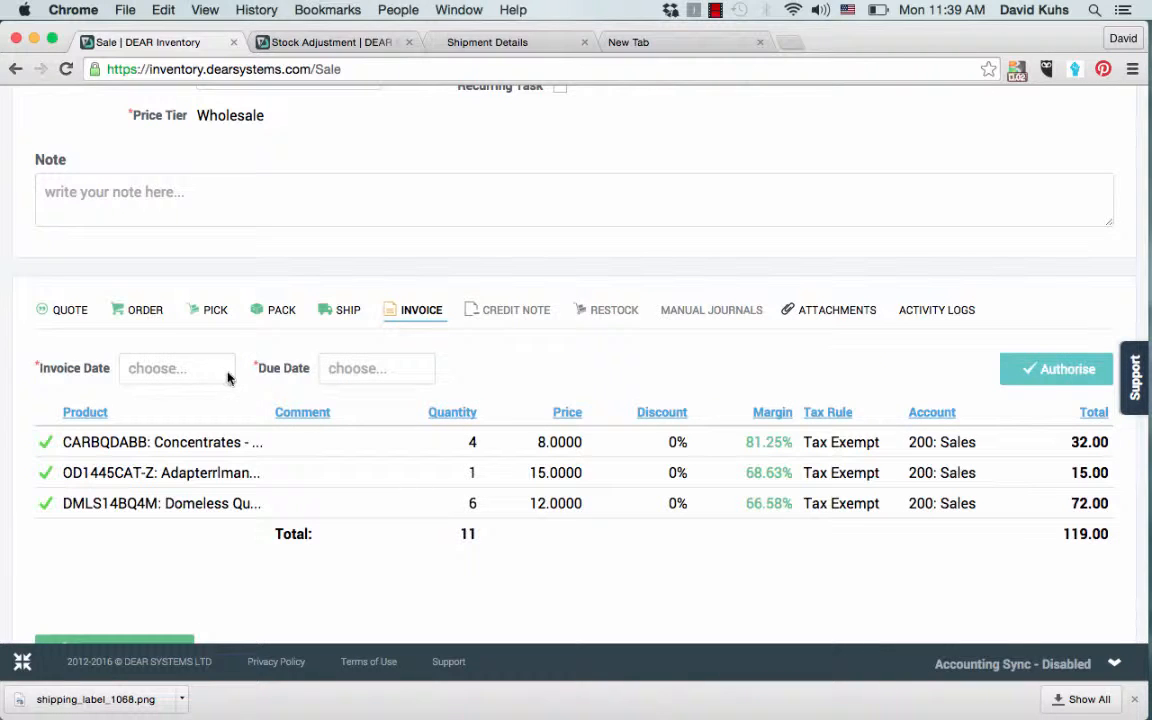
click(227, 376)
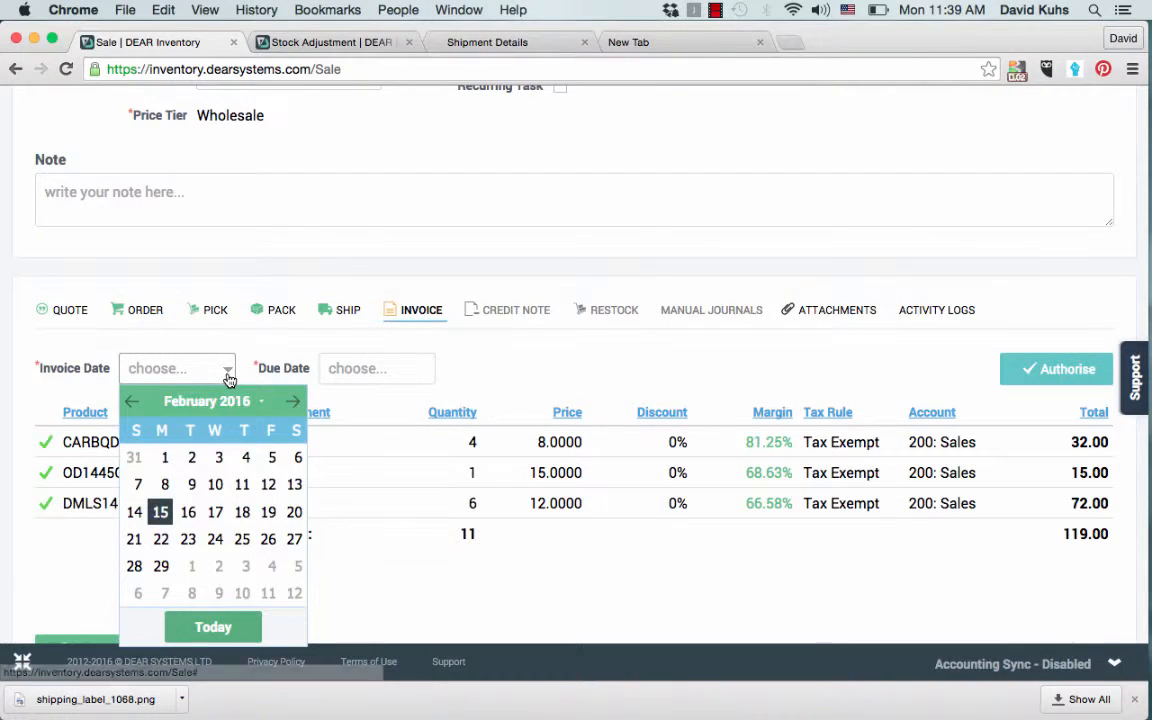
click(161, 511)
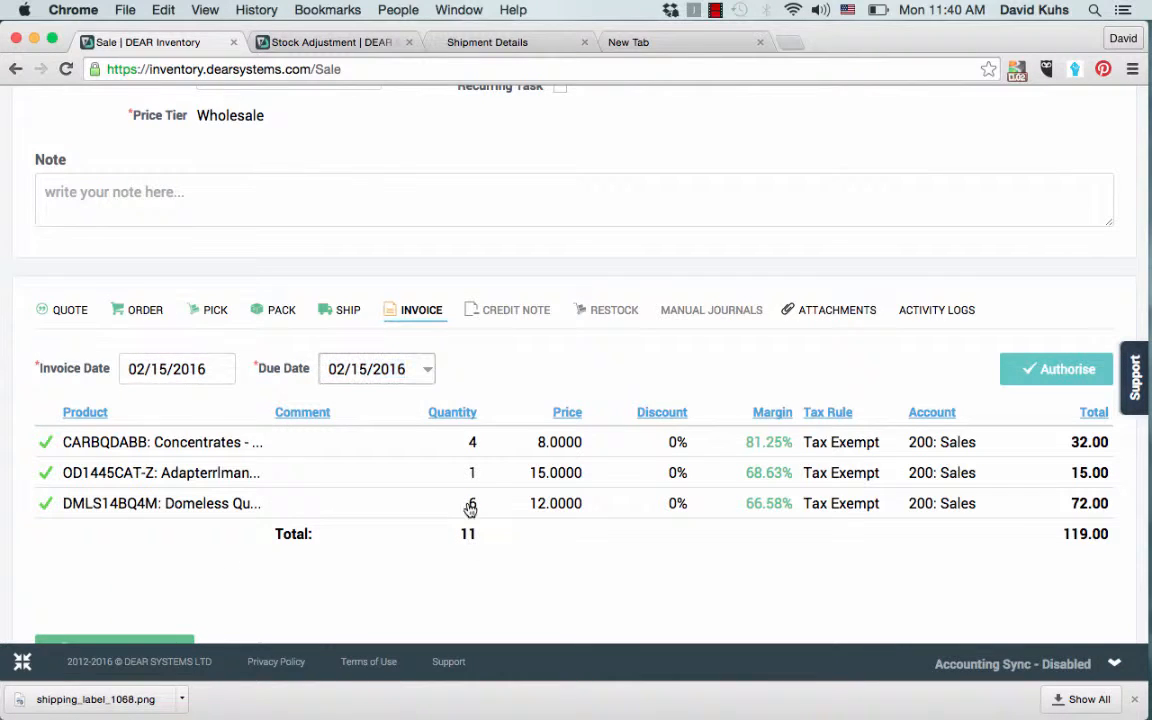
click(506, 392)
click(506, 392)
Add an additional charge line described as Retail Network Discount 20% to the invoice.
scroll(134, 301, down, 5)
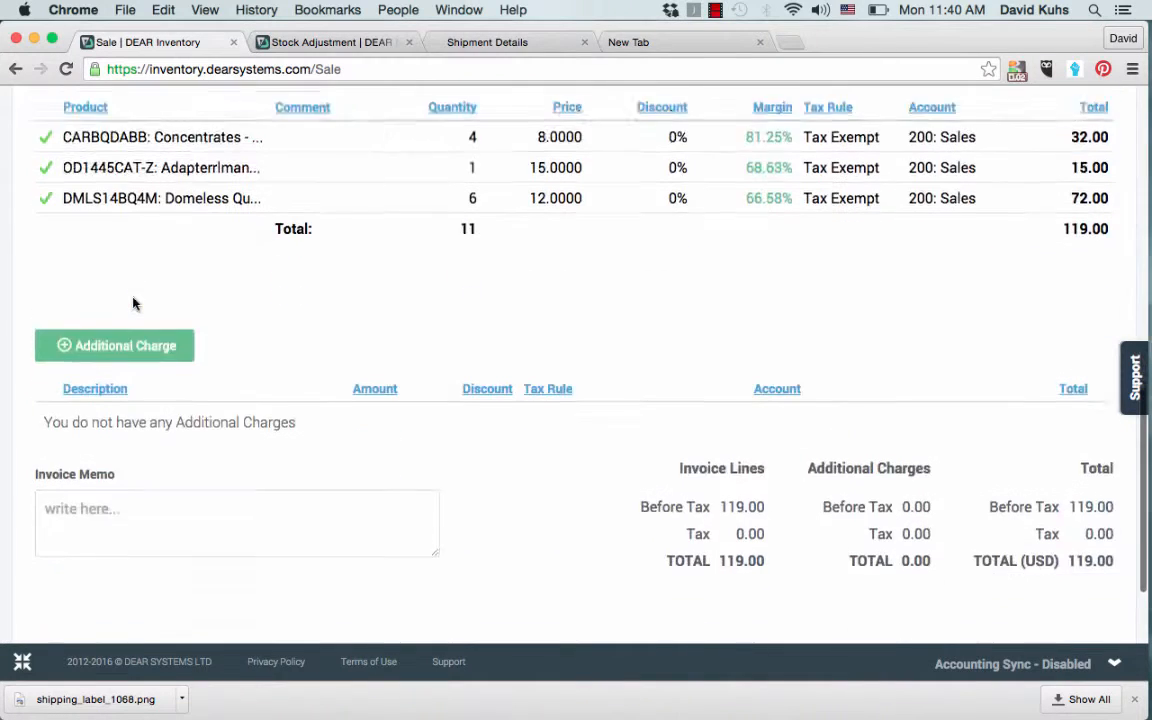
click(134, 300)
text(re)
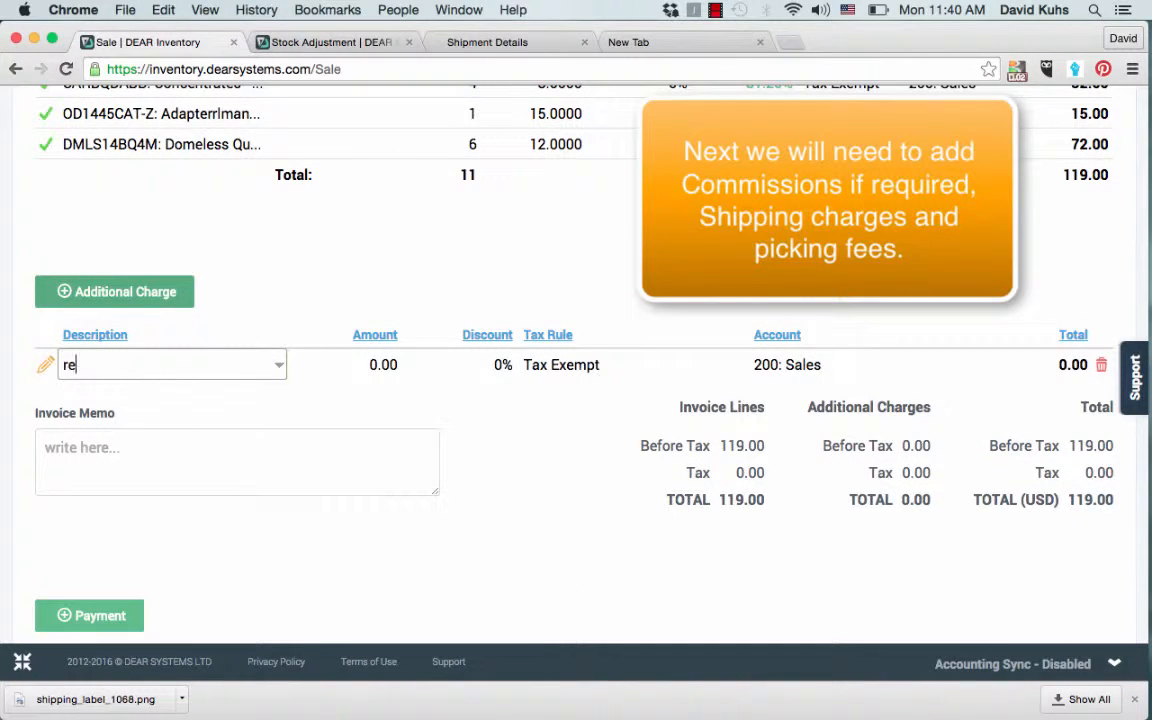
text(tail Network Discount 20%)
key(Return)
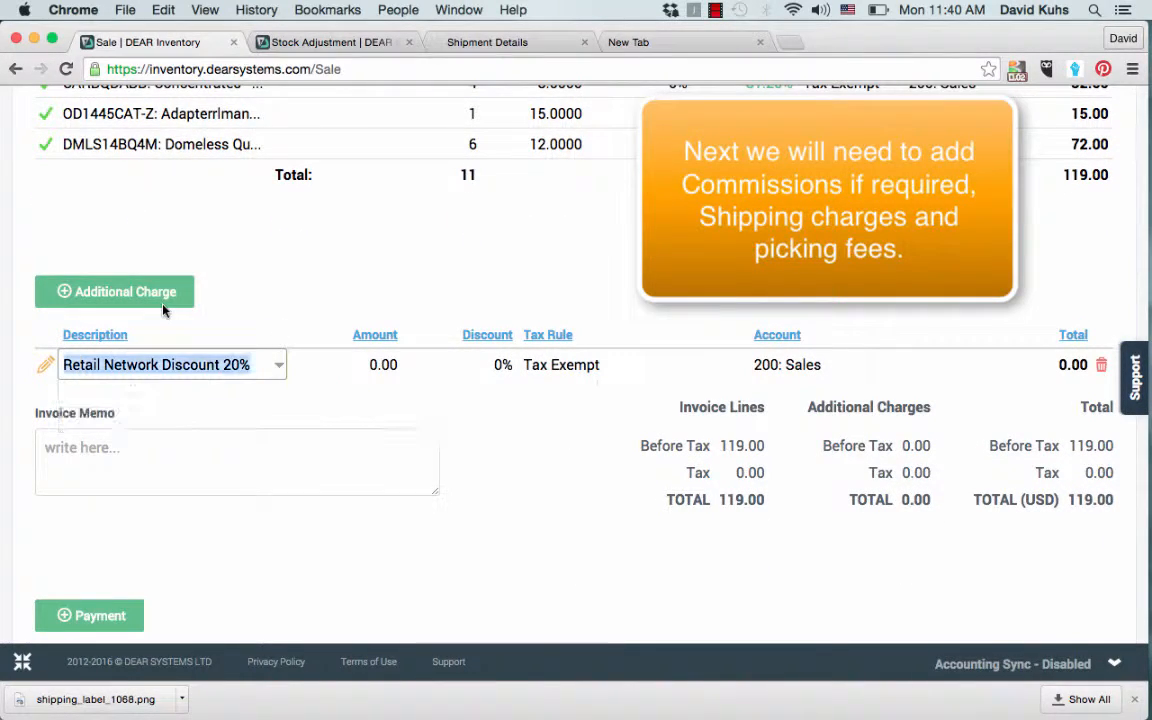
key(Return)
Add two more additional charge lines to the invoice, Fedex Ground and Picking Fee.
text(fed)
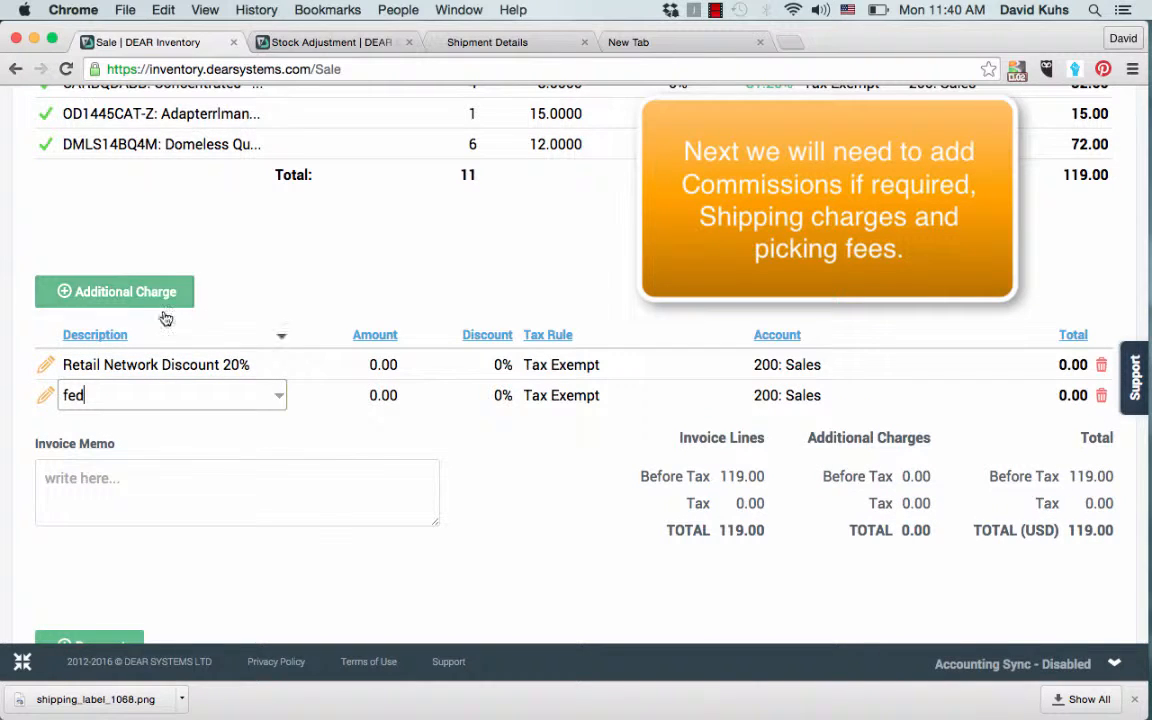
key(Return)
key(Return)
key(Return)
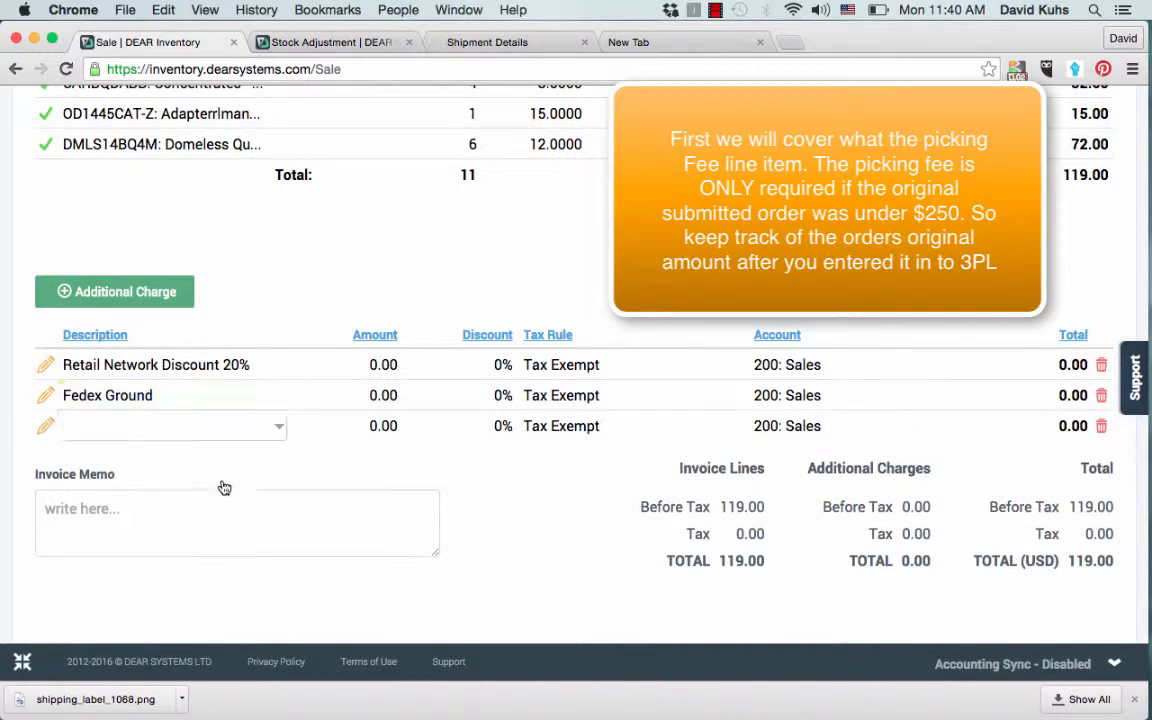
text(pic)
key(Return)
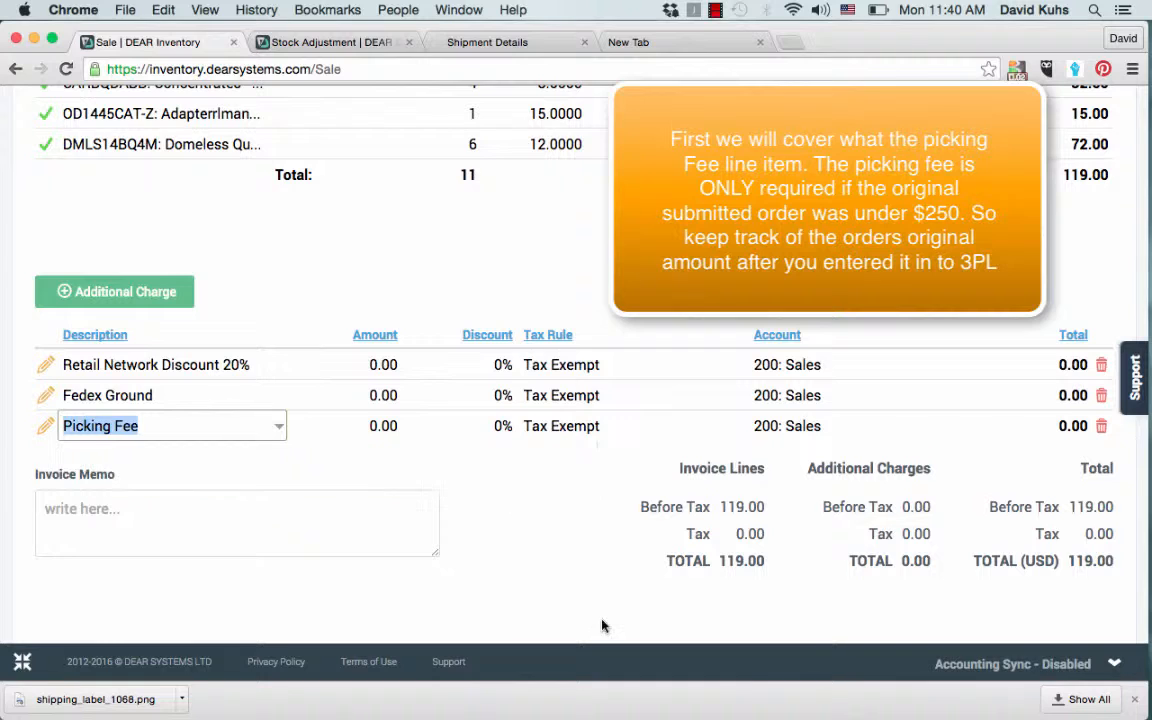
click(481, 294)
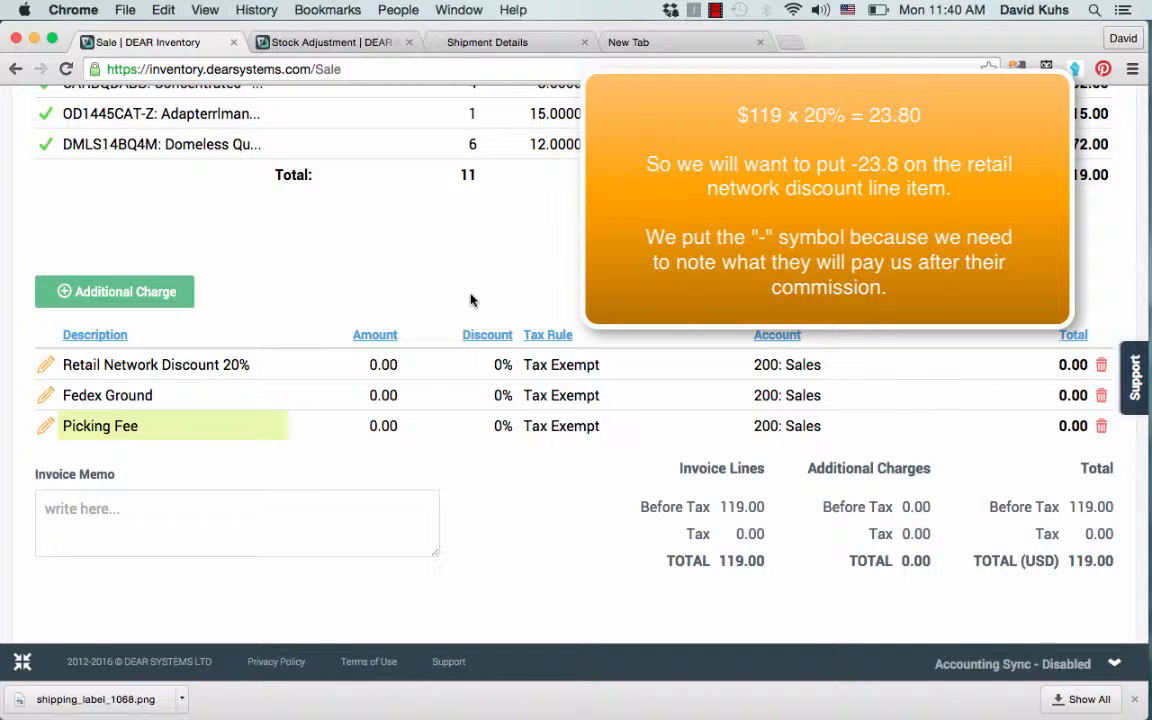
Set the amount of the Picking Fee charge to 10.00.
scroll(471, 300, up, 2)
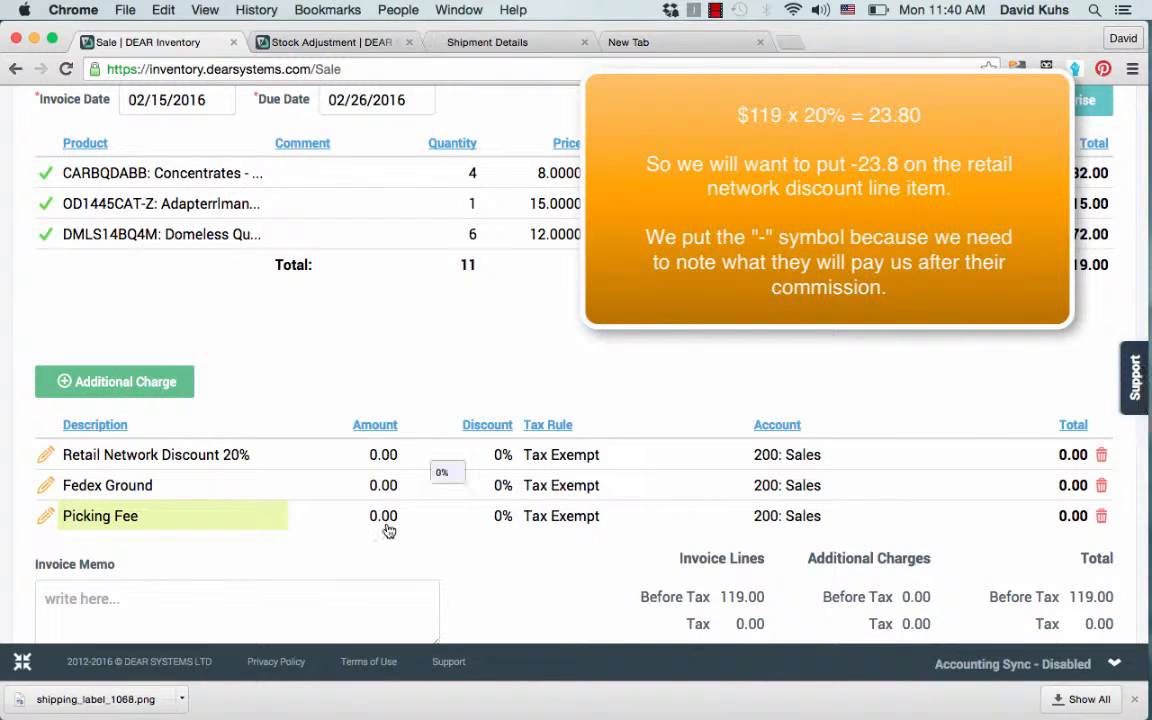
click(386, 527)
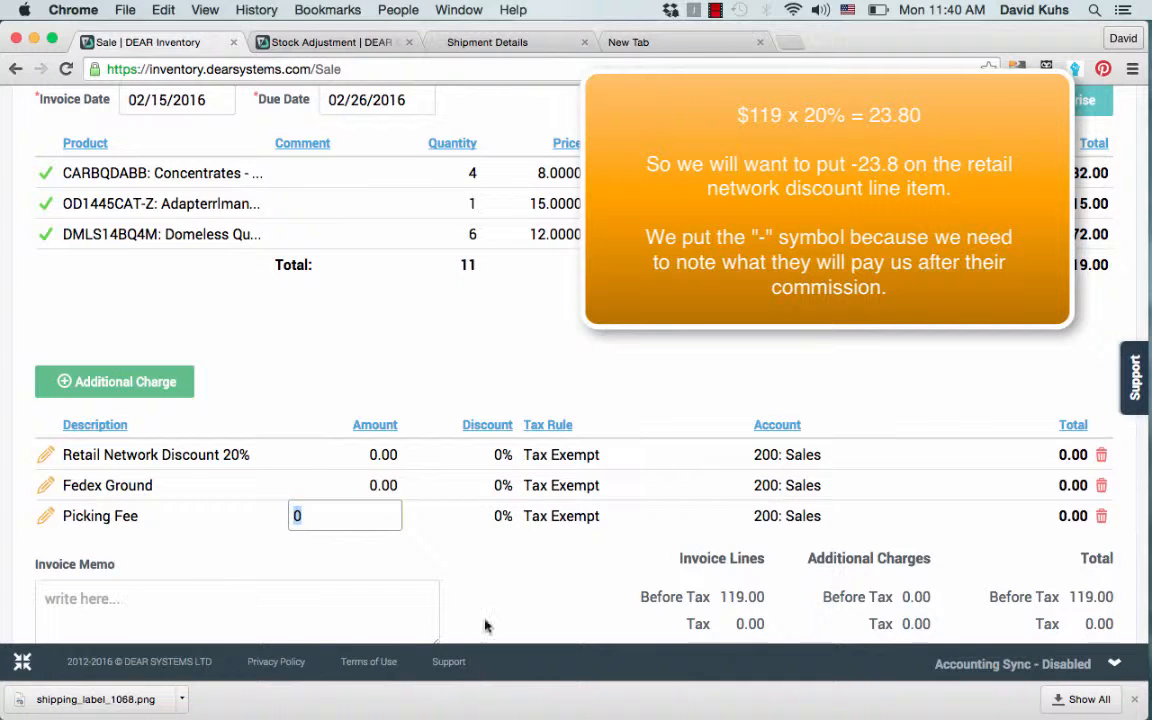
text(10.00)
key(Return)
scroll(388, 447, down, 1)
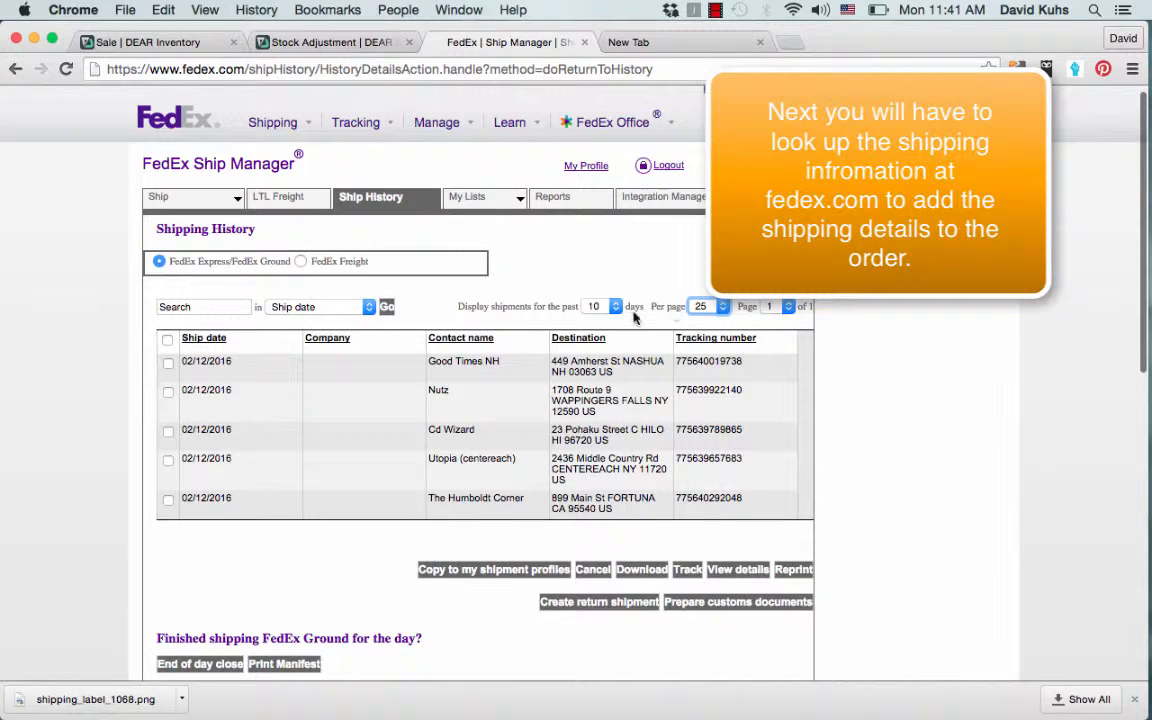
In FedEx Ship Manager's shipping history, display the shipments of the past 20 days with 25 per page.
click(612, 308)
click(609, 311)
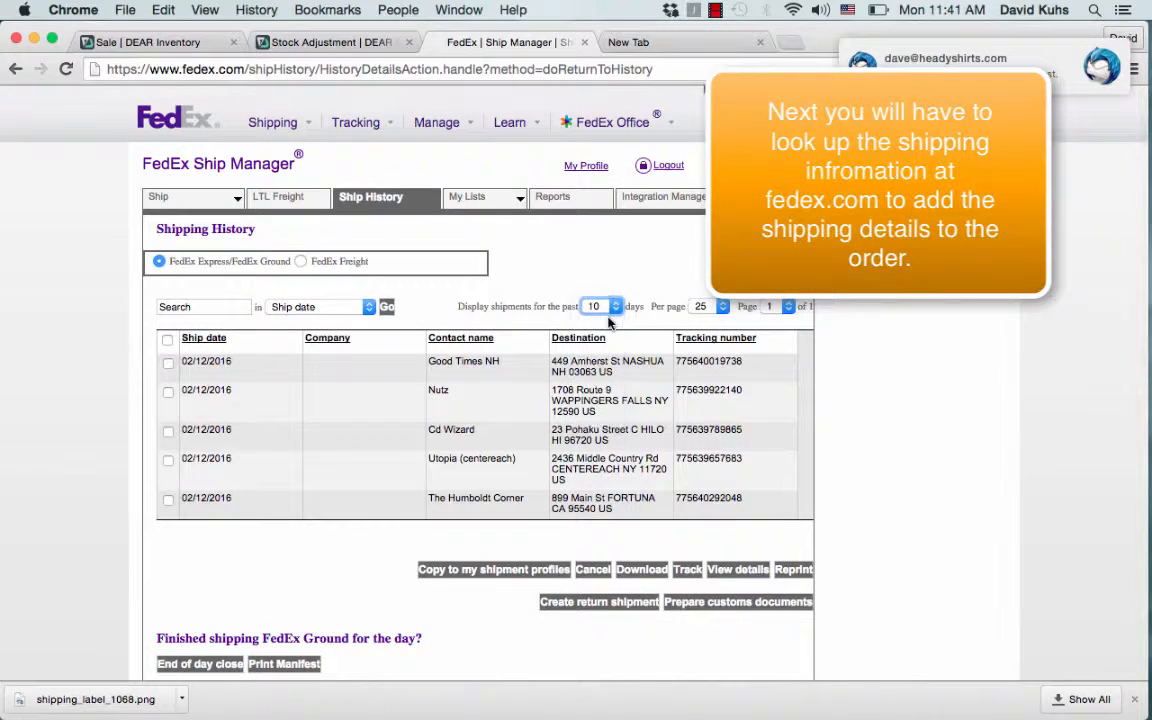
key(Down)
key(Down)
key(Return)
click(720, 312)
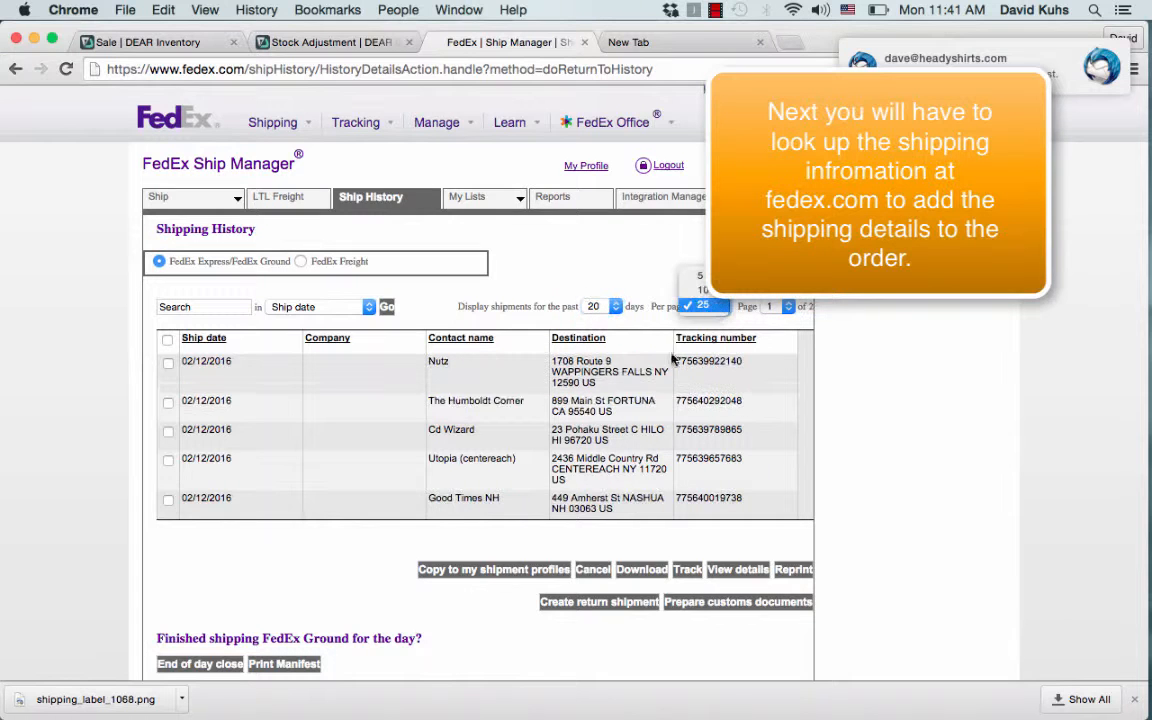
click(587, 413)
Look through the shipping history, view the details of the 02/12/2016 shipment to Nutz, and return to the history.
scroll(587, 413, down, 3)
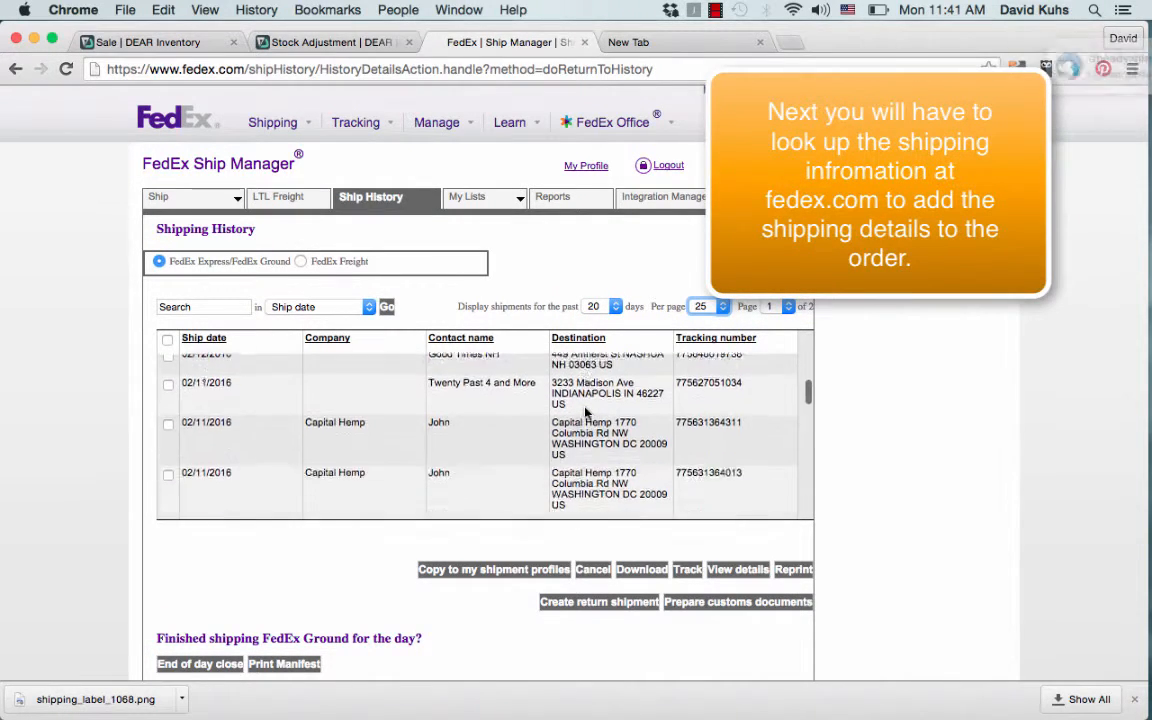
scroll(587, 413, down, 10)
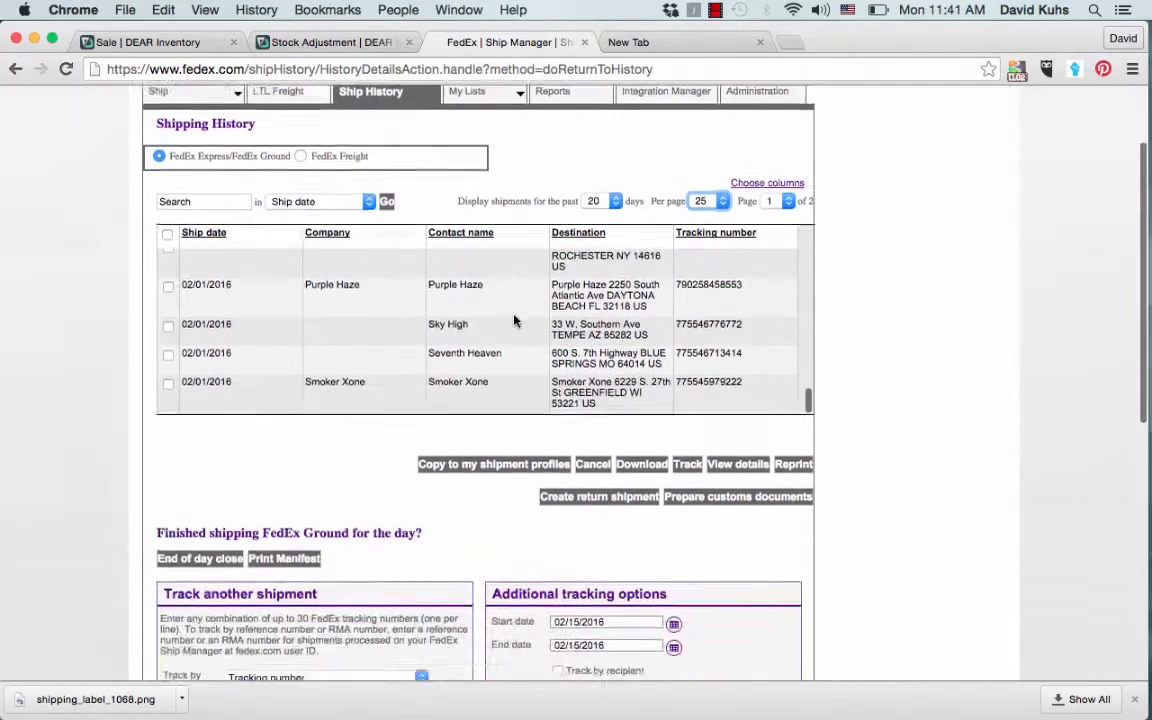
scroll(514, 320, down, 2)
scroll(490, 340, up, 10)
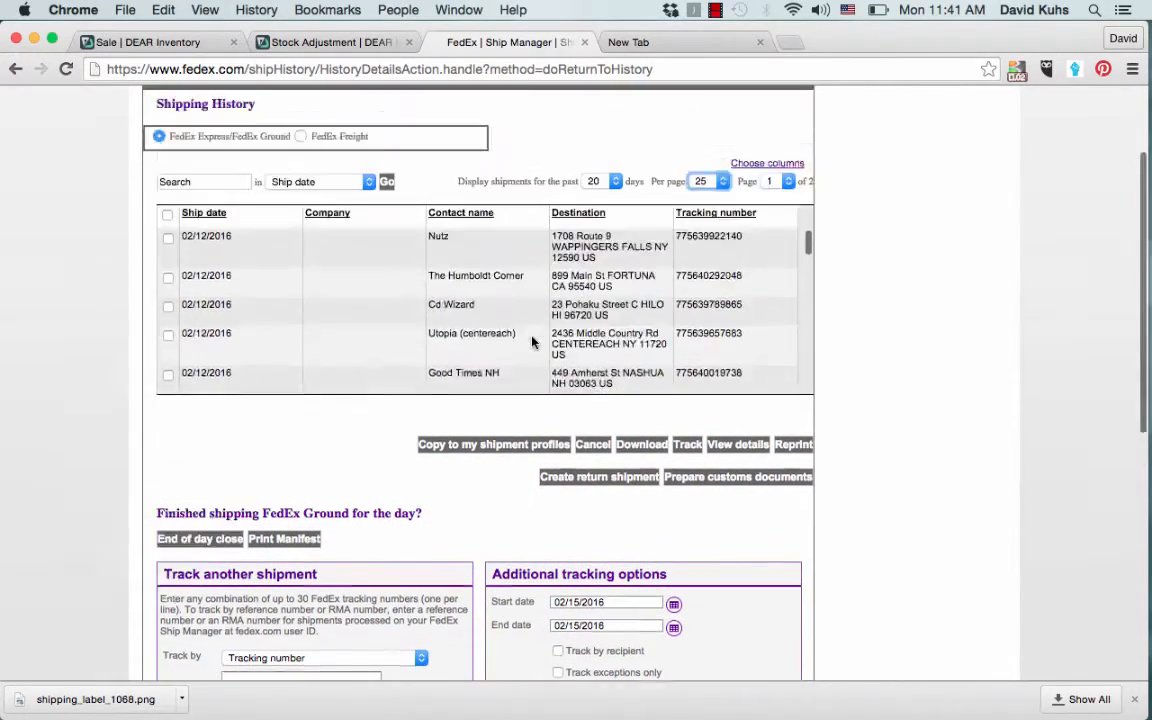
scroll(532, 343, up, 3)
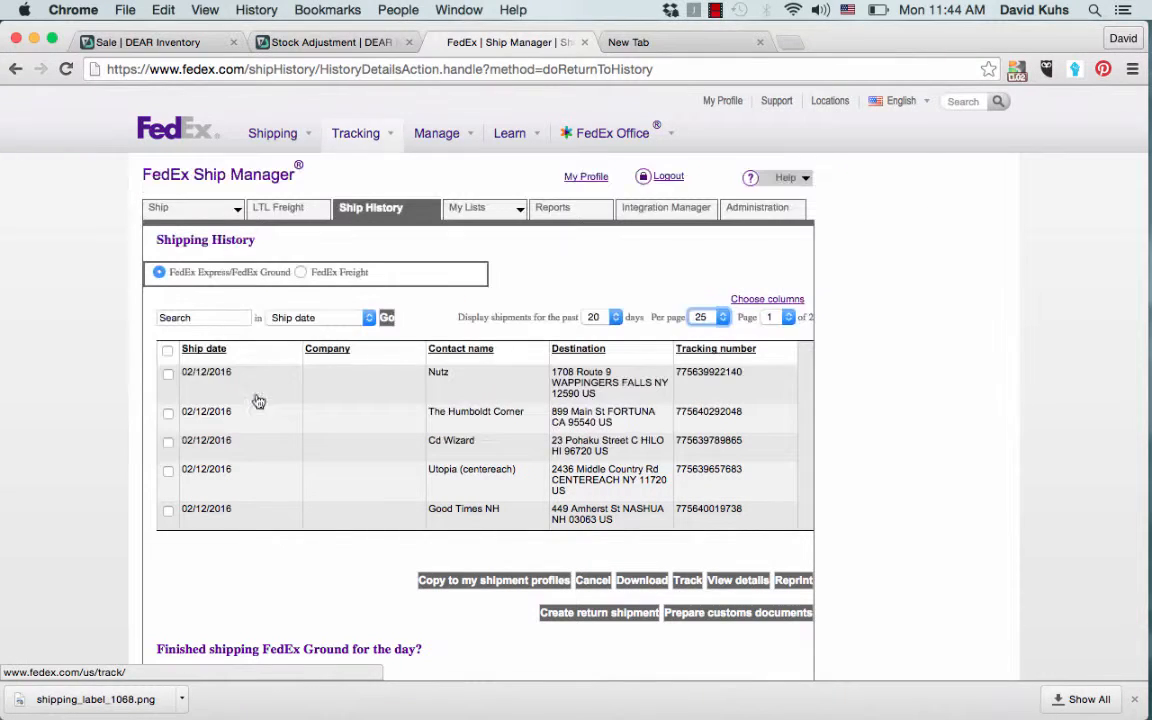
click(728, 581)
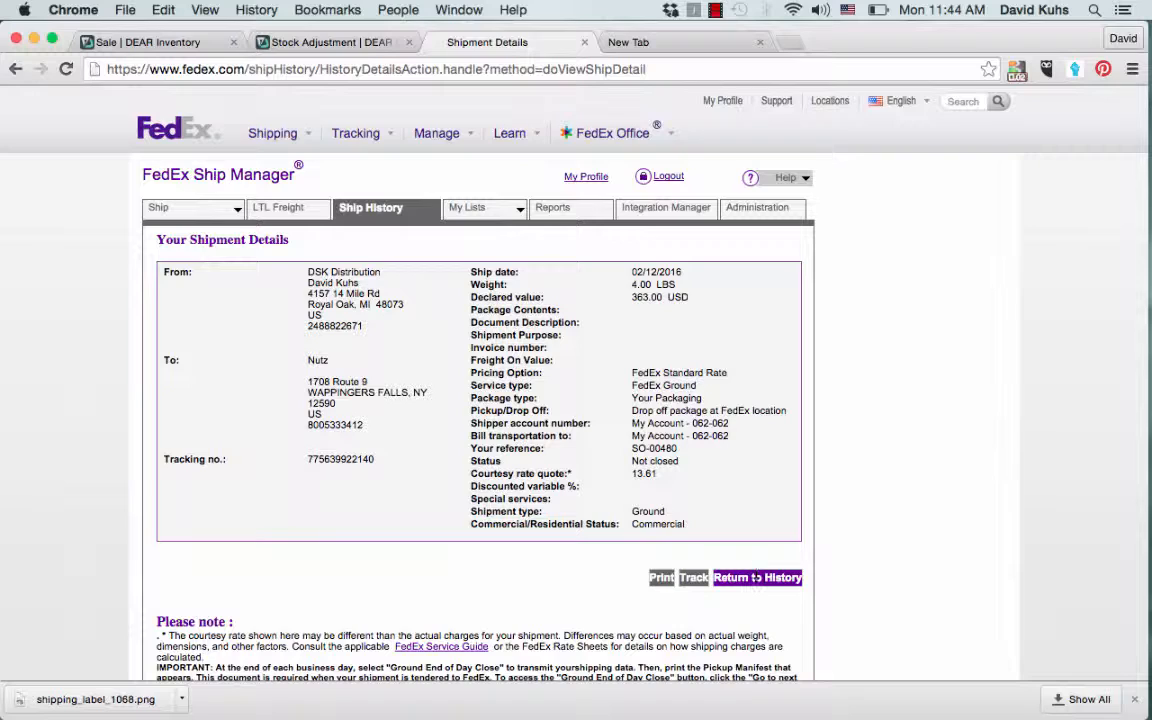
click(757, 580)
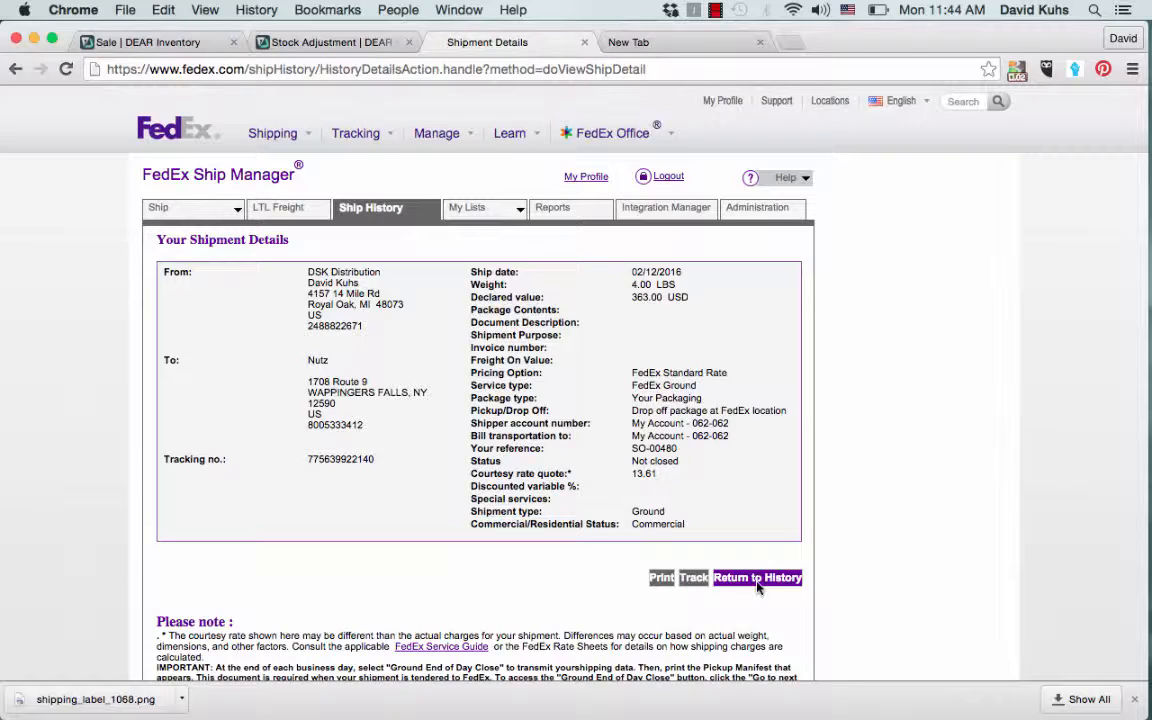